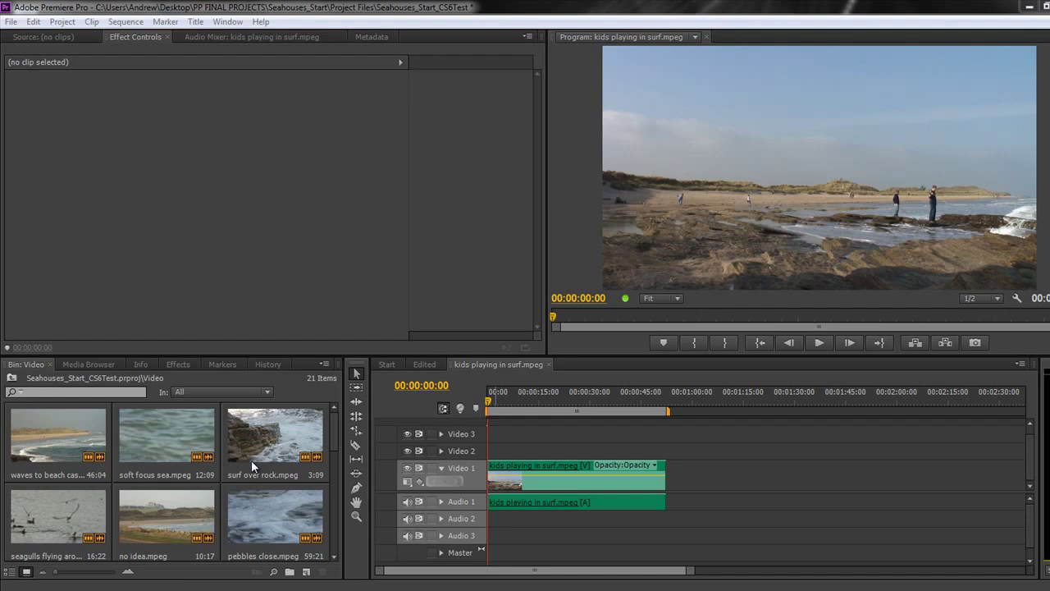
# Drag surf over rock.mpeg from the Bin onto Video 2 at about ten seconds
pyautogui.moveTo(493, 402); pyautogui.dragTo(474, 430)
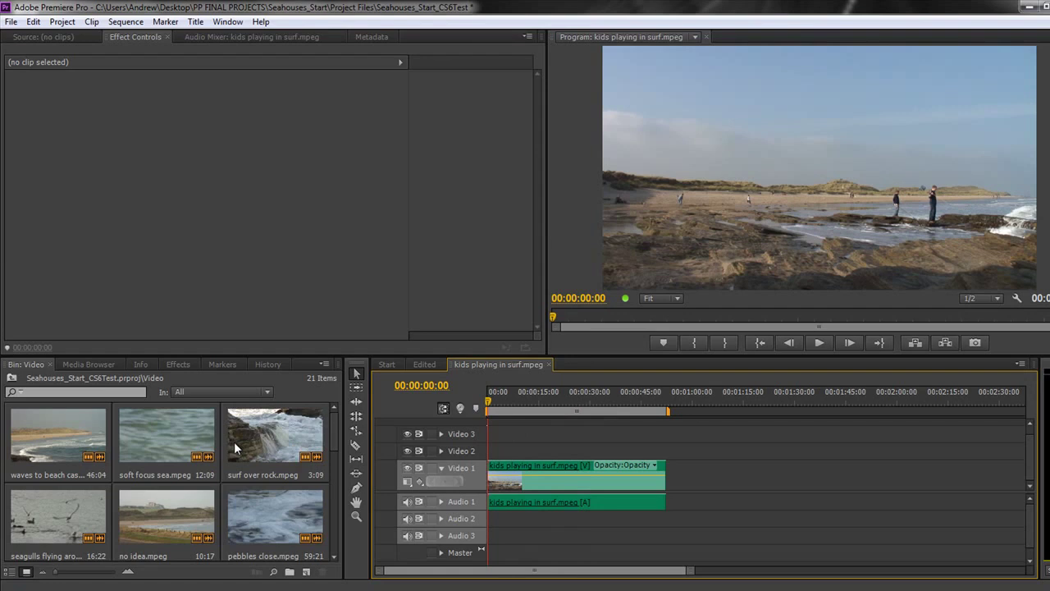
pyautogui.click(256, 448)
pyautogui.moveTo(257, 448); pyautogui.dragTo(522, 453)
pyautogui.click(507, 410)
# Scrub the playhead between the beach footage and the new surf clip to check placement
pyautogui.moveTo(508, 409); pyautogui.dragTo(524, 414)
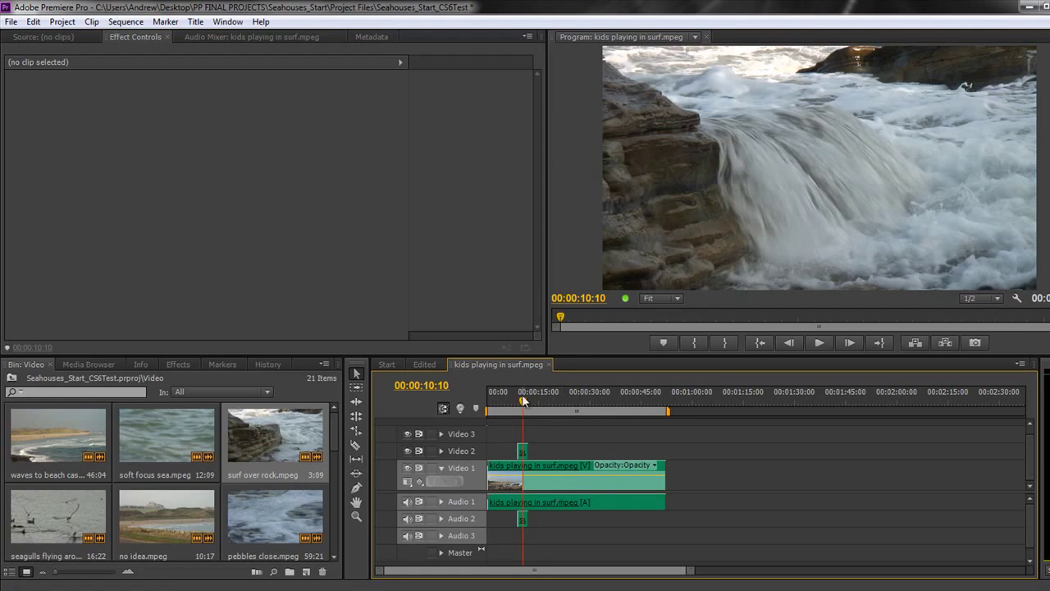
pyautogui.click(500, 397)
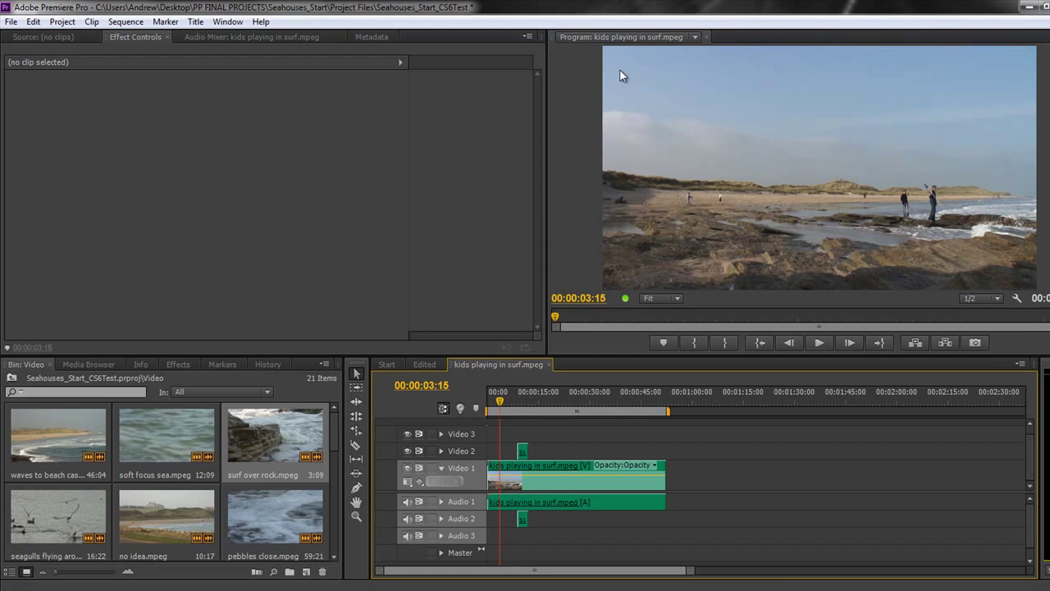
pyautogui.click(724, 145)
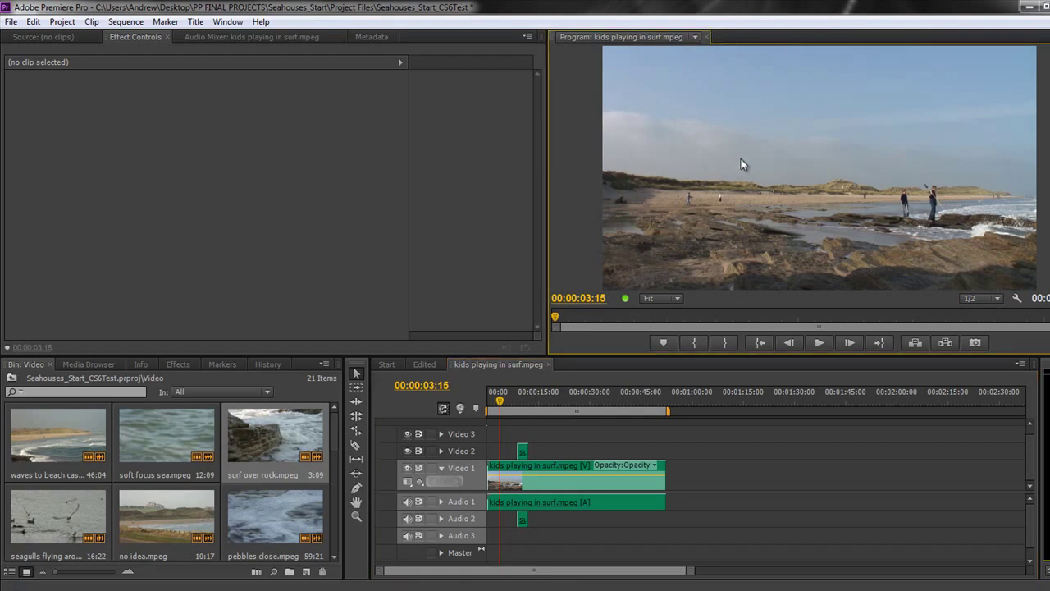
pyautogui.moveTo(507, 402); pyautogui.dragTo(521, 404)
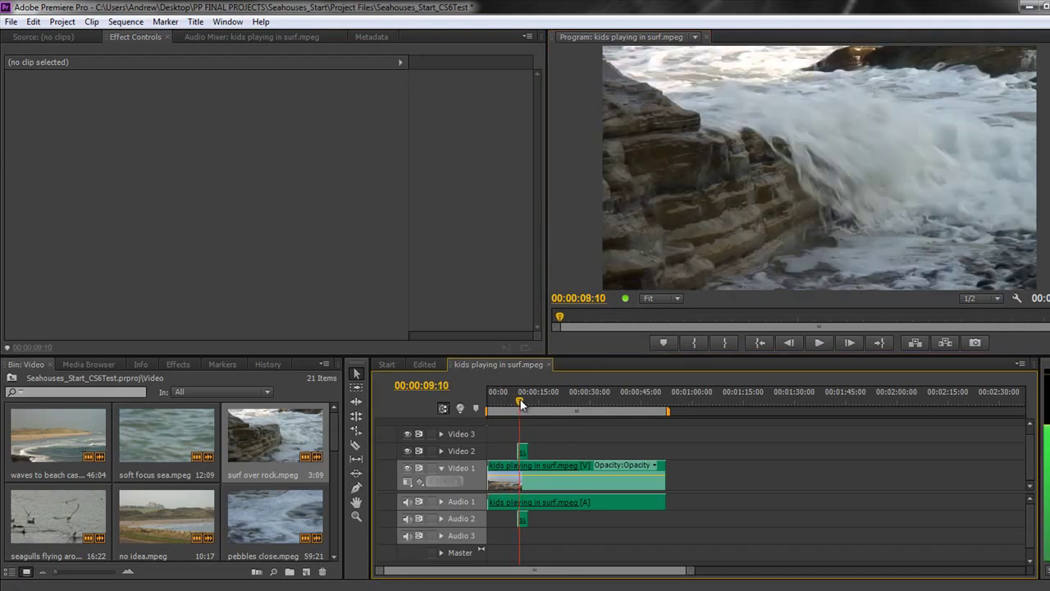
# Select the surf clip on Video 2 and expand its Motion effect in Effect Controls
pyautogui.click(523, 454)
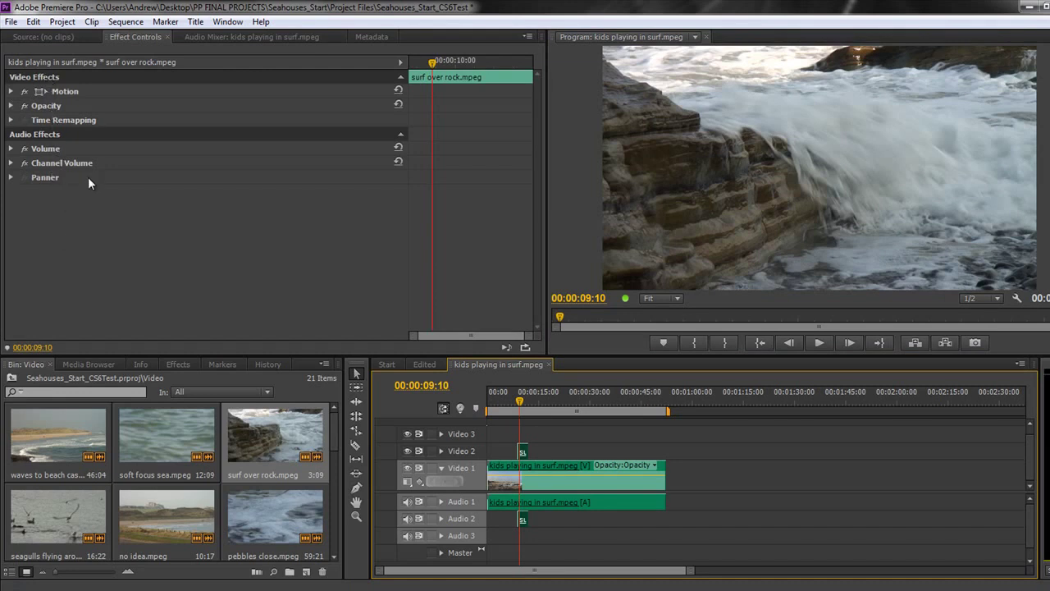
pyautogui.click(42, 88)
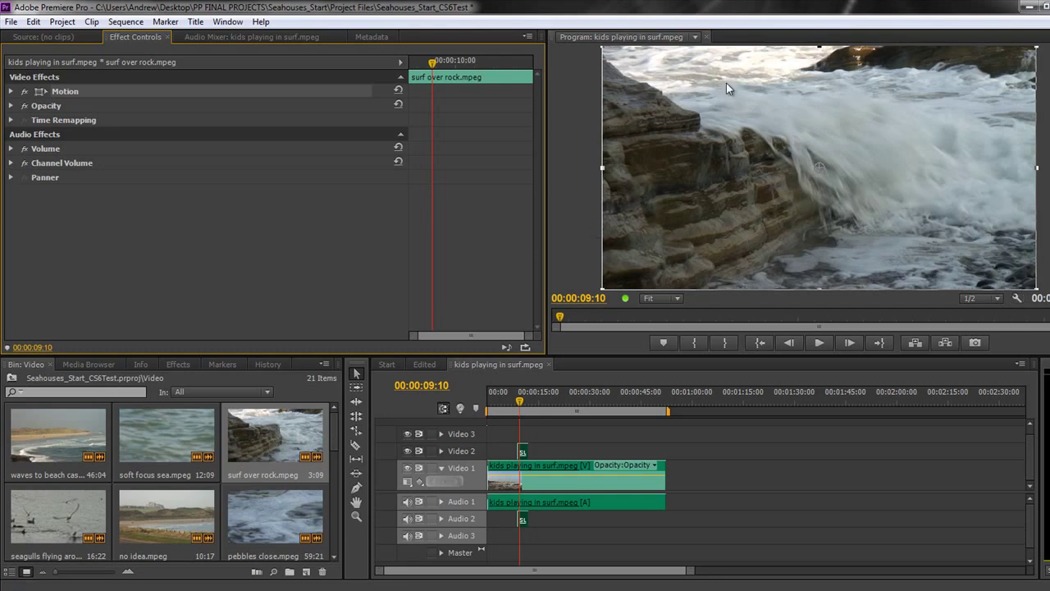
pyautogui.click(11, 91)
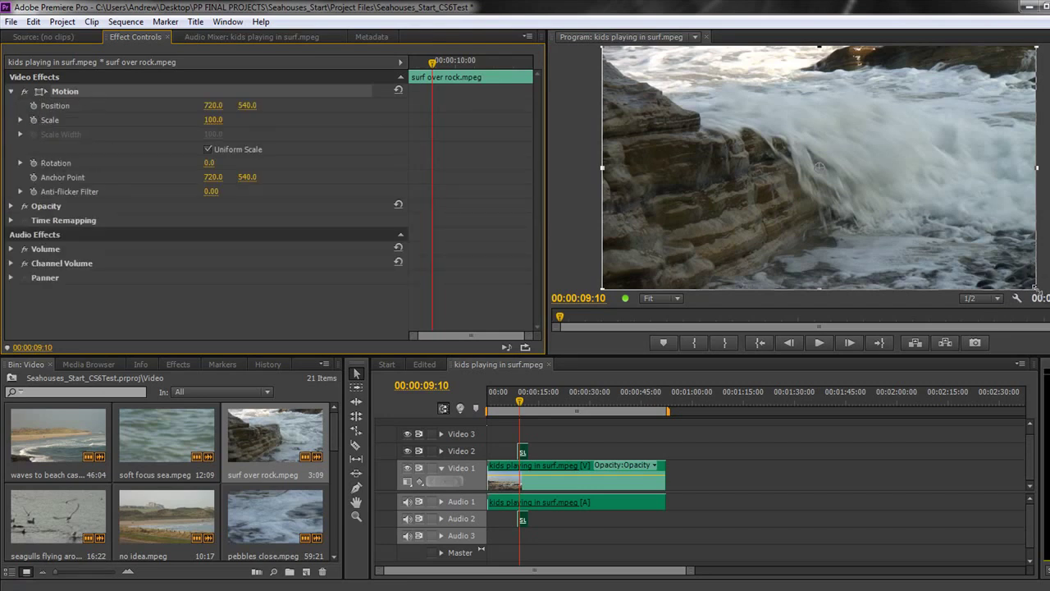
# Scale the surf clip to 39.7 and move it to position 317.0, 253.4, upper left
pyautogui.moveTo(1037, 289); pyautogui.dragTo(880, 200)
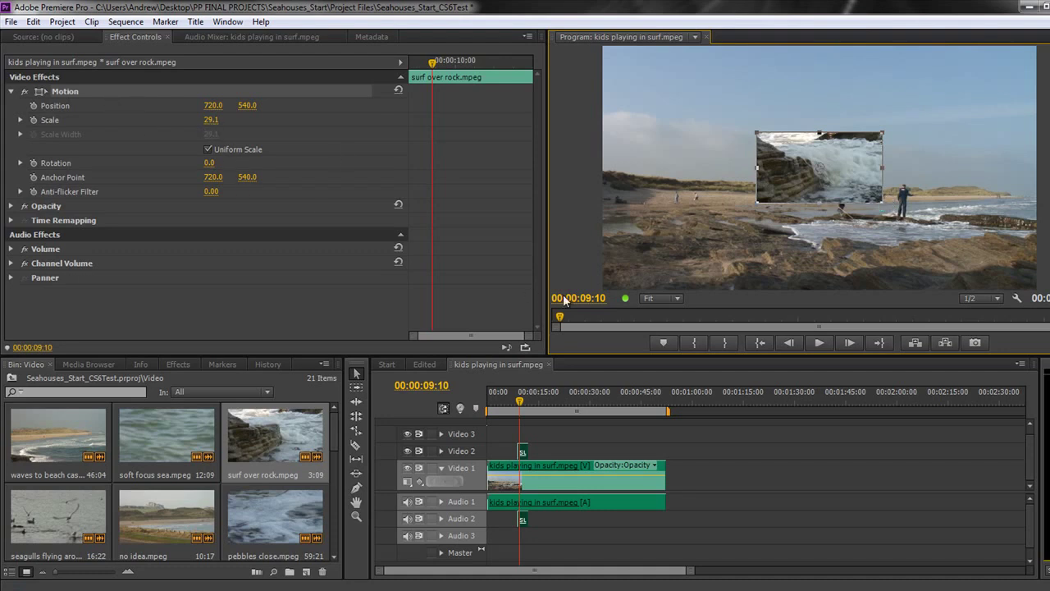
pyautogui.moveTo(839, 179); pyautogui.dragTo(746, 137)
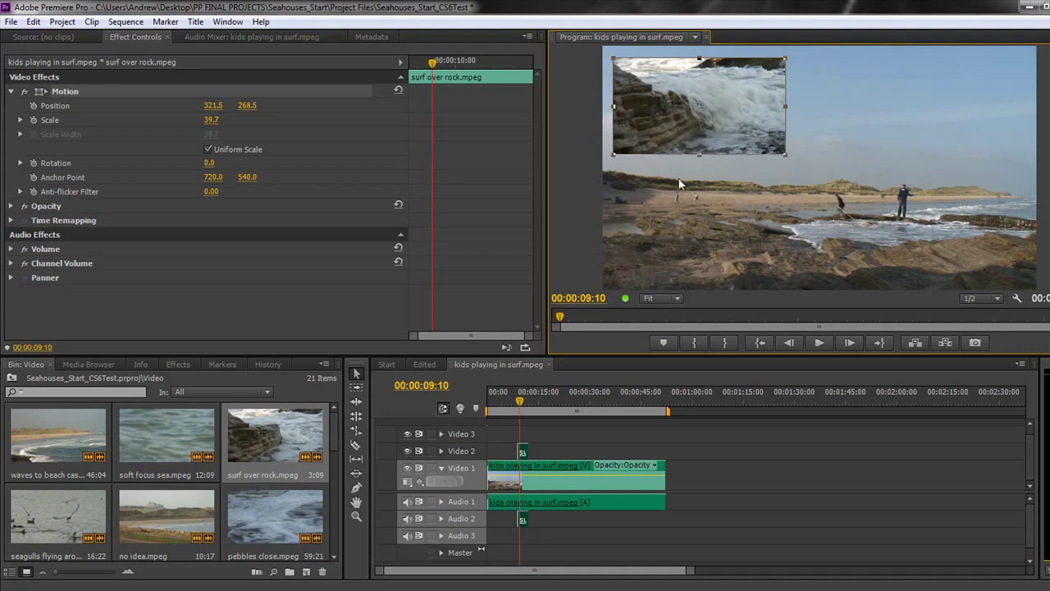
pyautogui.moveTo(724, 108); pyautogui.dragTo(724, 106)
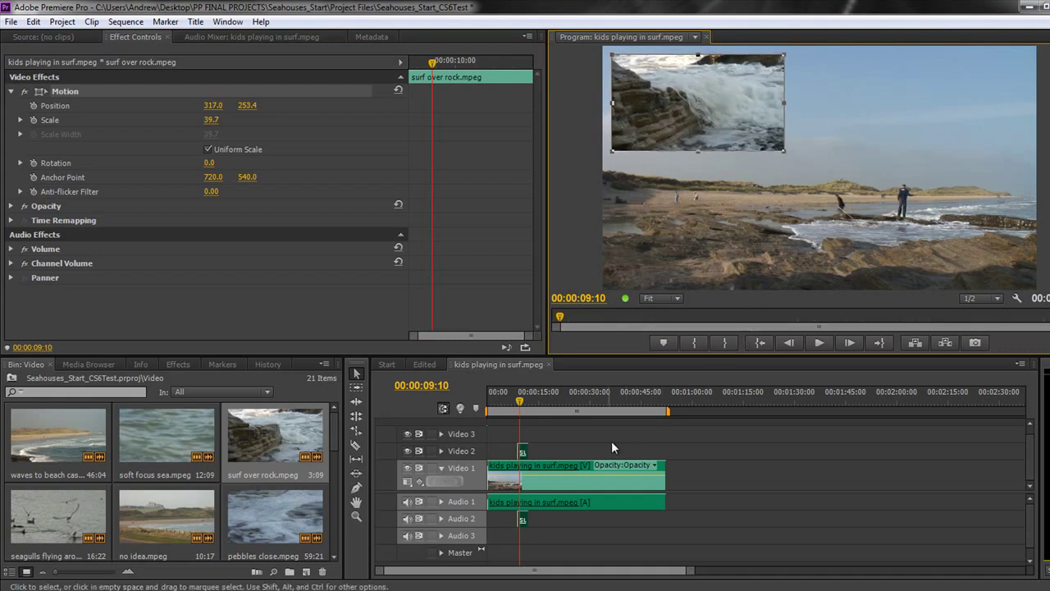
# Play the inset from just before it starts, return to 00:00:10:00, and zoom the timeline in
pyautogui.click(518, 402)
pyautogui.moveTo(517, 403); pyautogui.dragTo(514, 402)
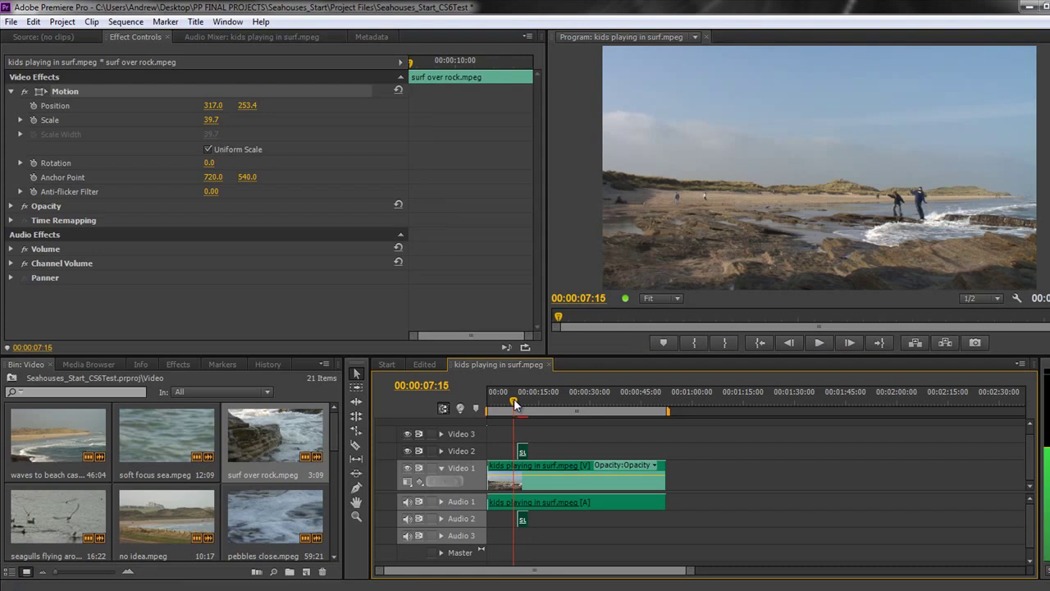
pyautogui.press('space')
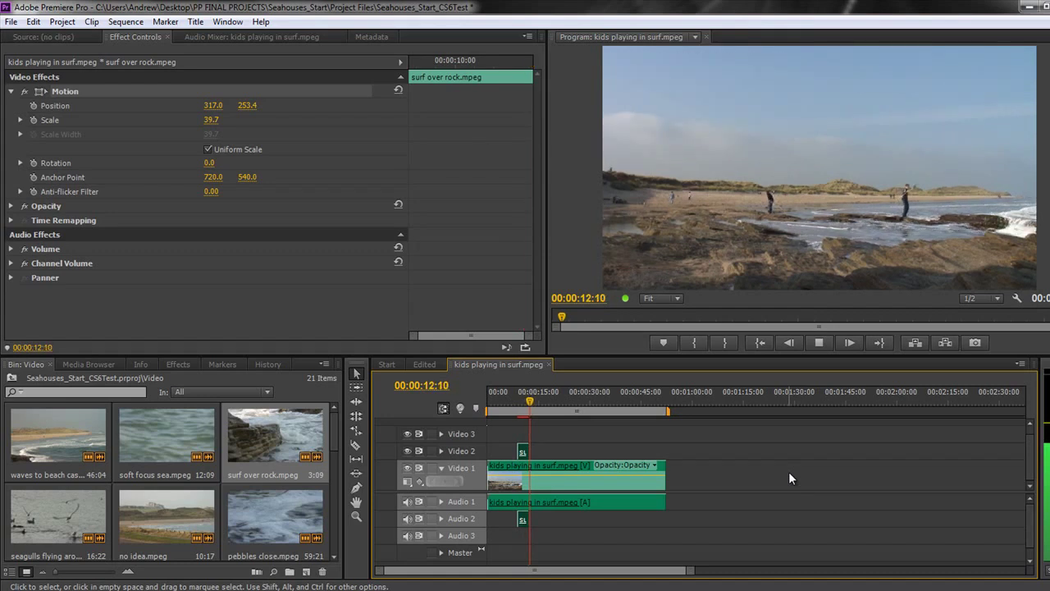
pyautogui.press('space')
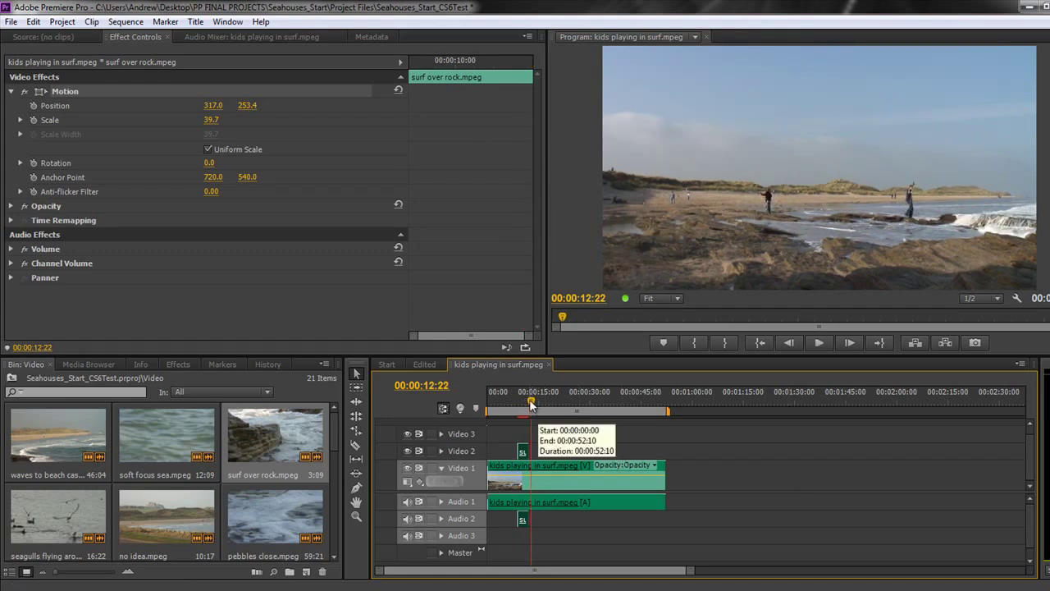
pyautogui.moveTo(533, 400); pyautogui.dragTo(522, 400)
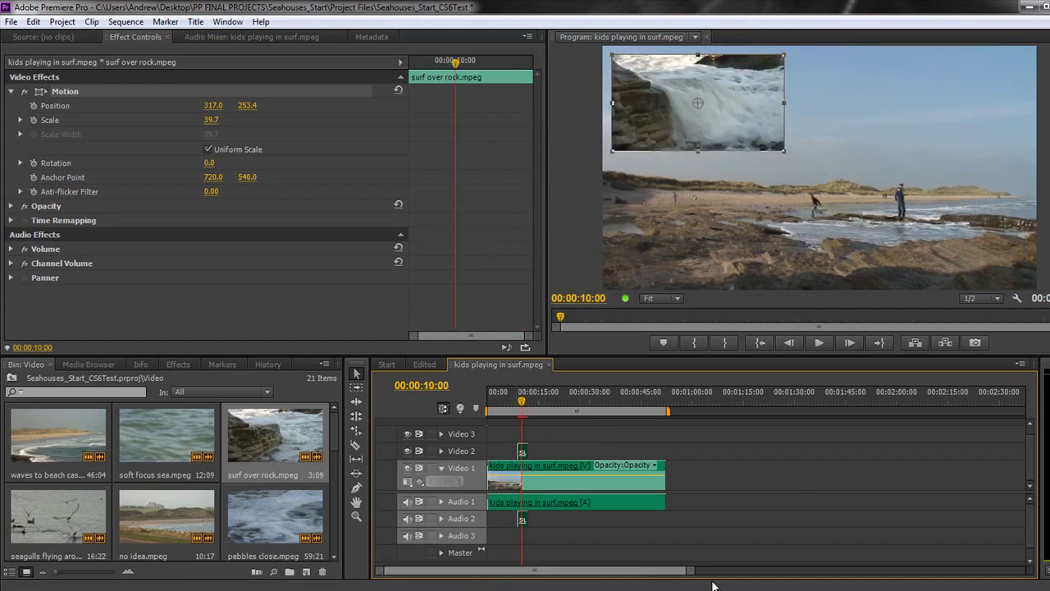
pyautogui.moveTo(694, 572); pyautogui.dragTo(596, 576)
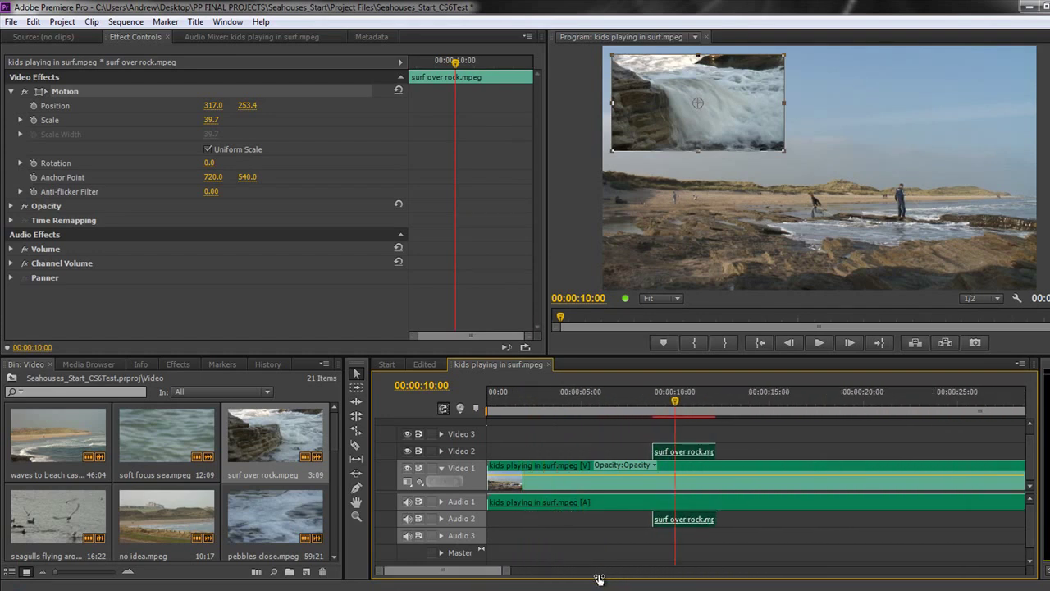
# Drag Cross Dissolve from Video Transitions > Dissolve onto both surf clip ends, extending the opening one
pyautogui.click(178, 366)
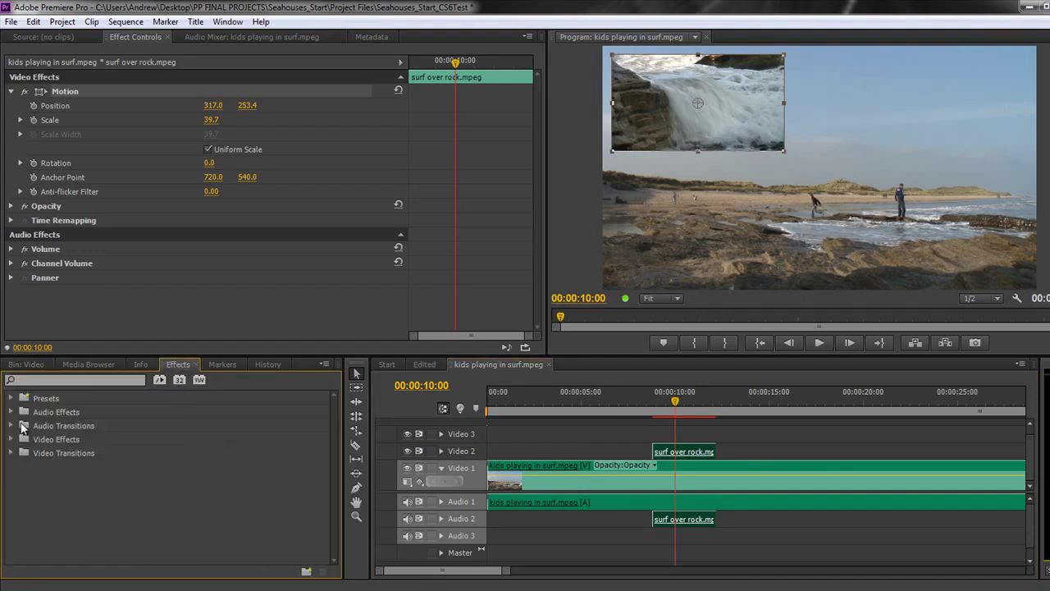
pyautogui.click(11, 453)
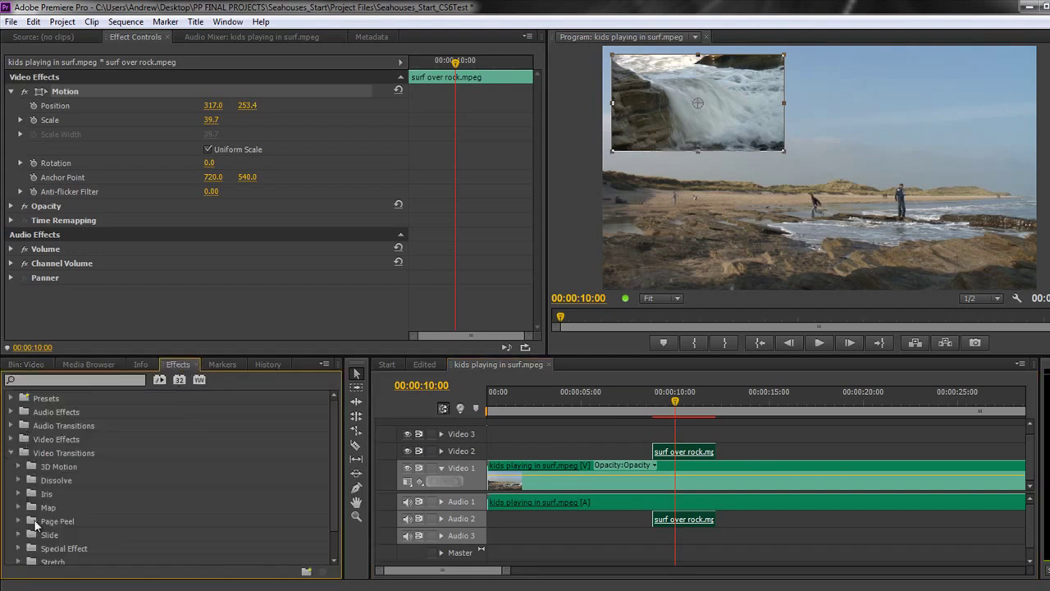
pyautogui.scroll(-1, 20, 474)
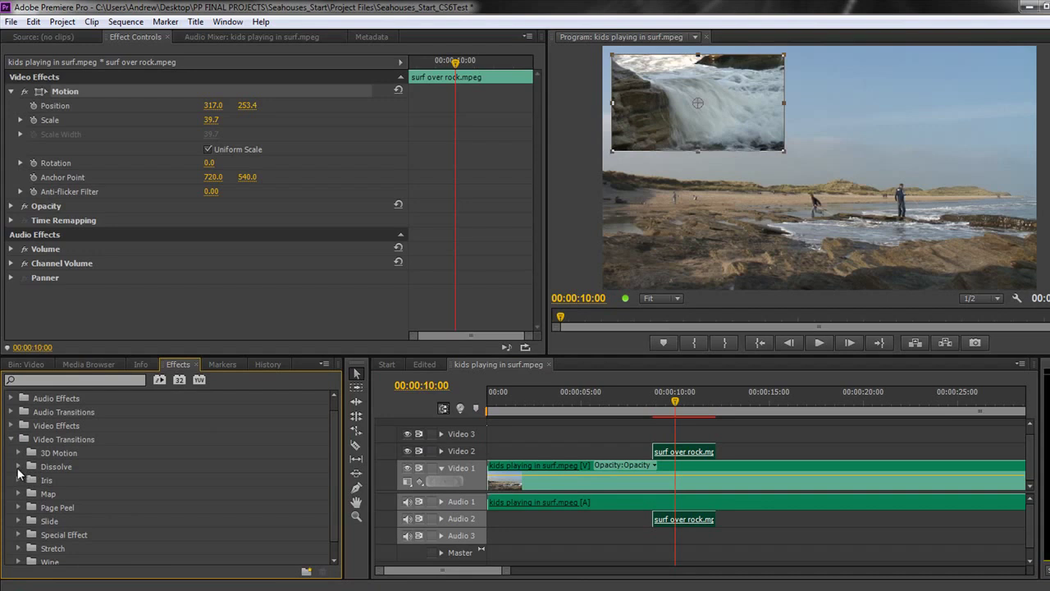
pyautogui.click(18, 466)
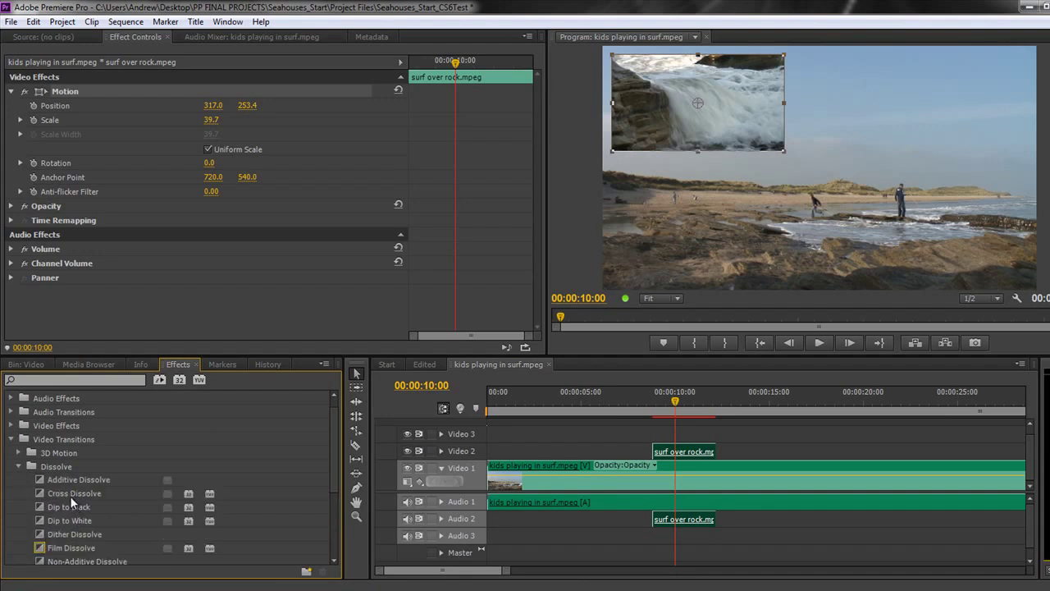
pyautogui.moveTo(71, 494); pyautogui.dragTo(653, 455)
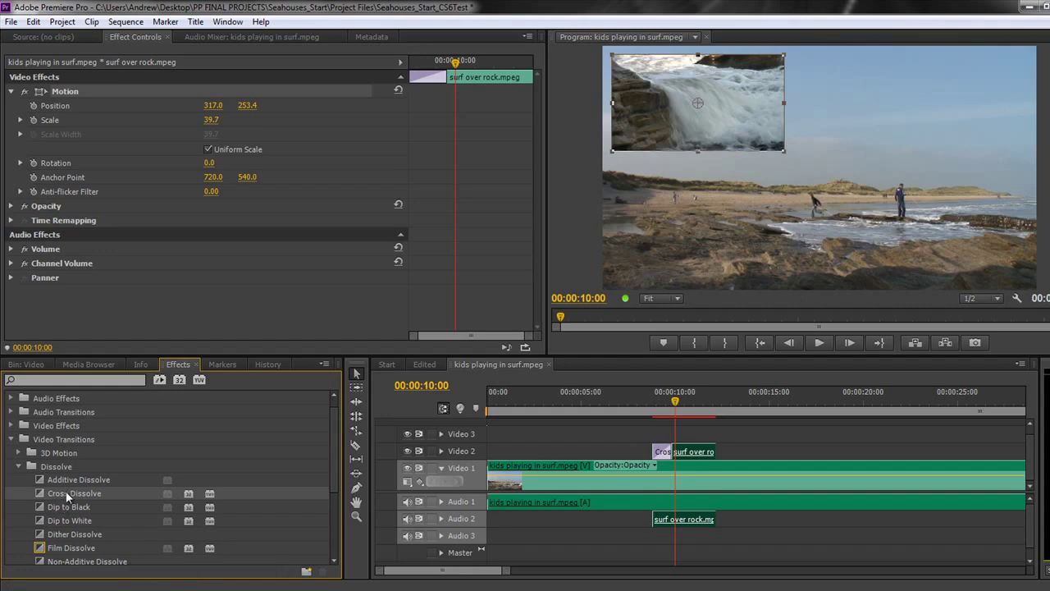
pyautogui.moveTo(66, 491); pyautogui.dragTo(708, 472)
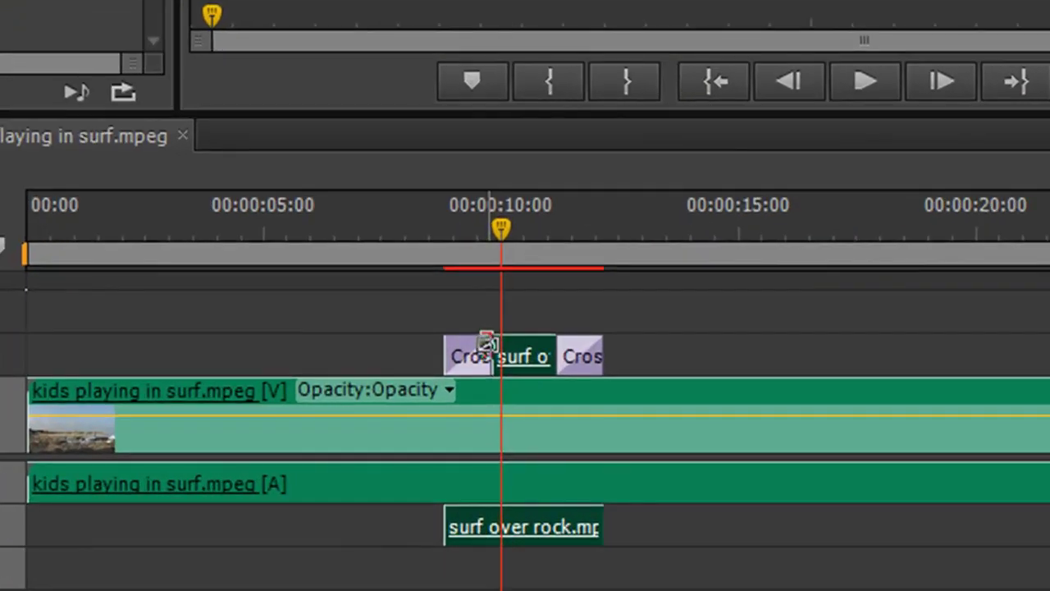
pyautogui.moveTo(488, 343); pyautogui.dragTo(467, 347)
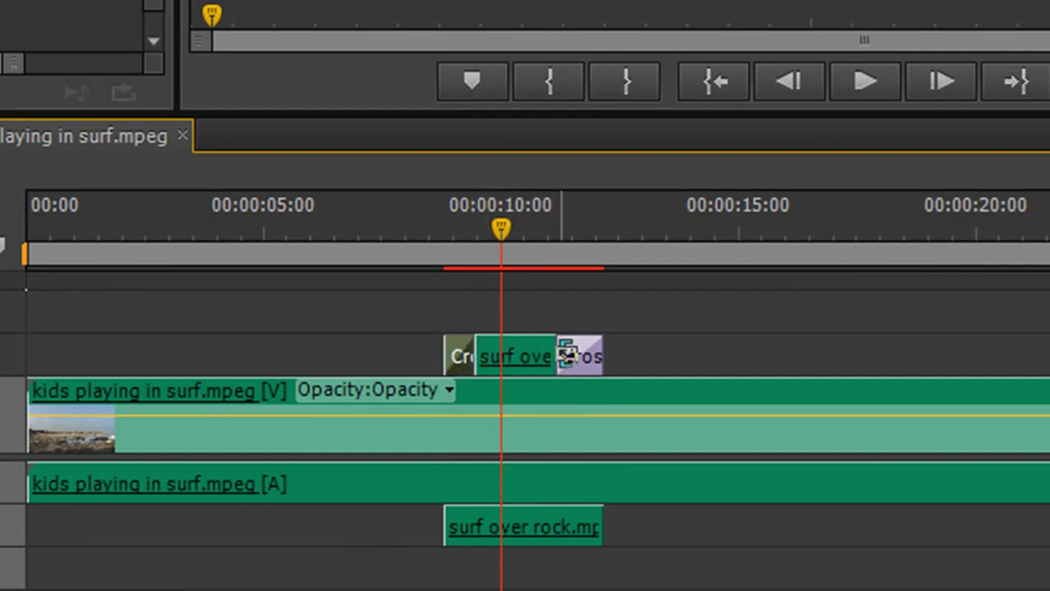
# Extend the closing Cross Dissolve, then play and scrub back to preview the inset fading
pyautogui.moveTo(561, 352); pyautogui.dragTo(585, 344)
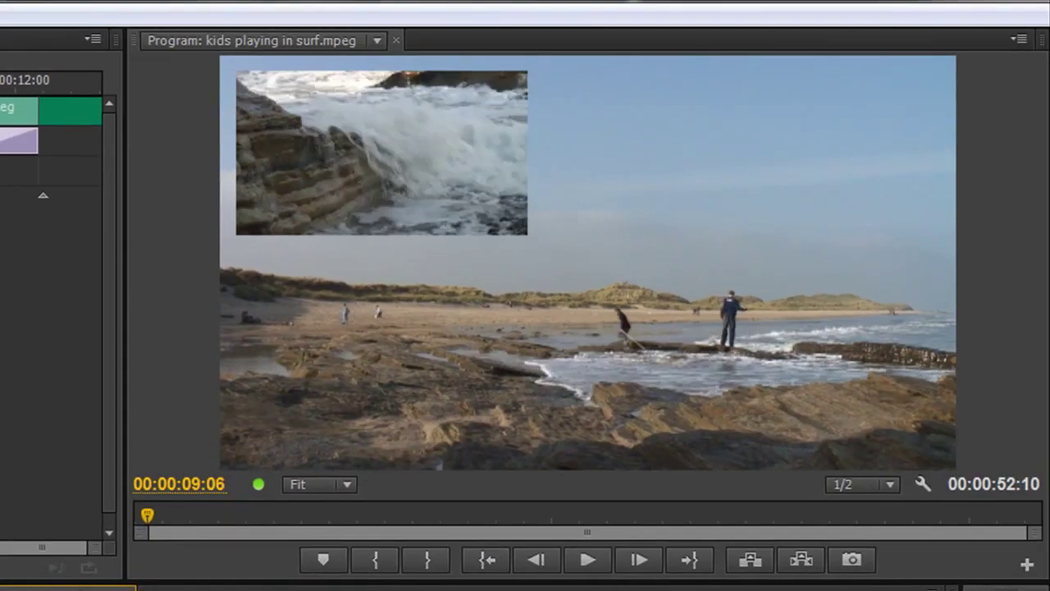
pyautogui.press('Up')
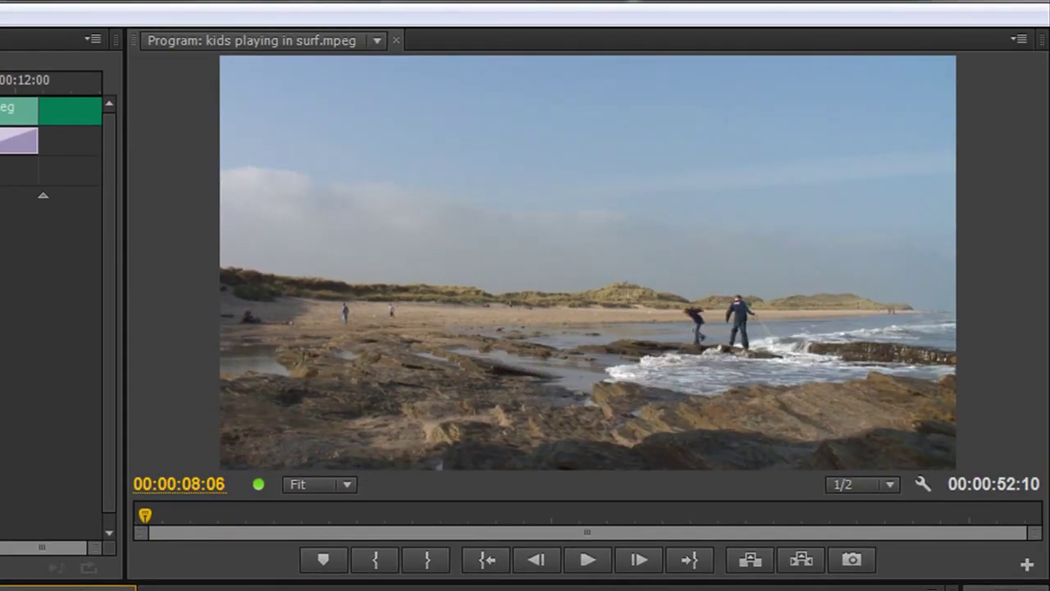
pyautogui.press('space')
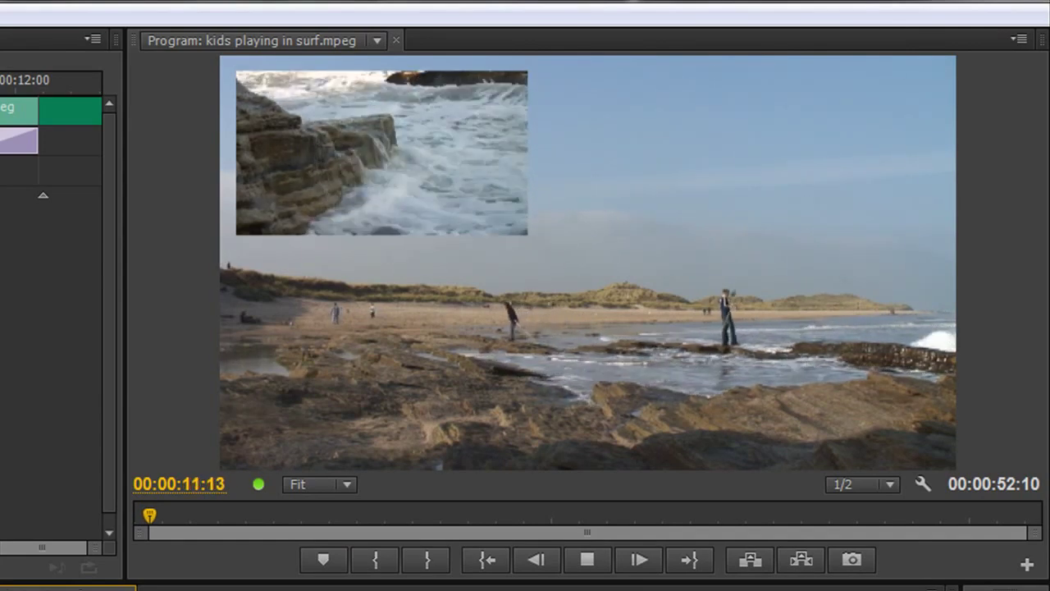
pyautogui.press('space')
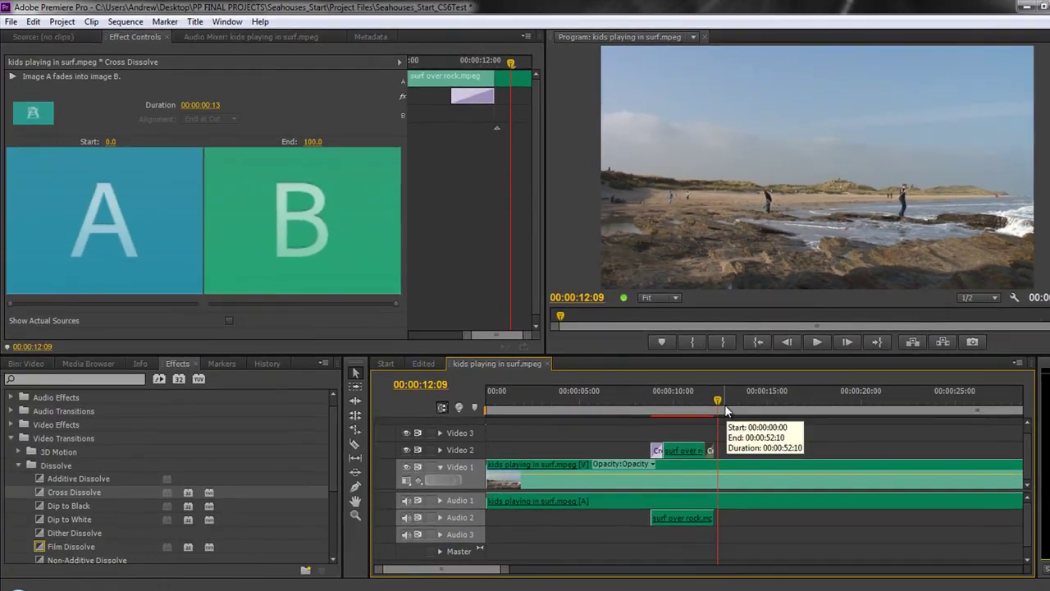
pyautogui.moveTo(725, 410); pyautogui.dragTo(678, 404)
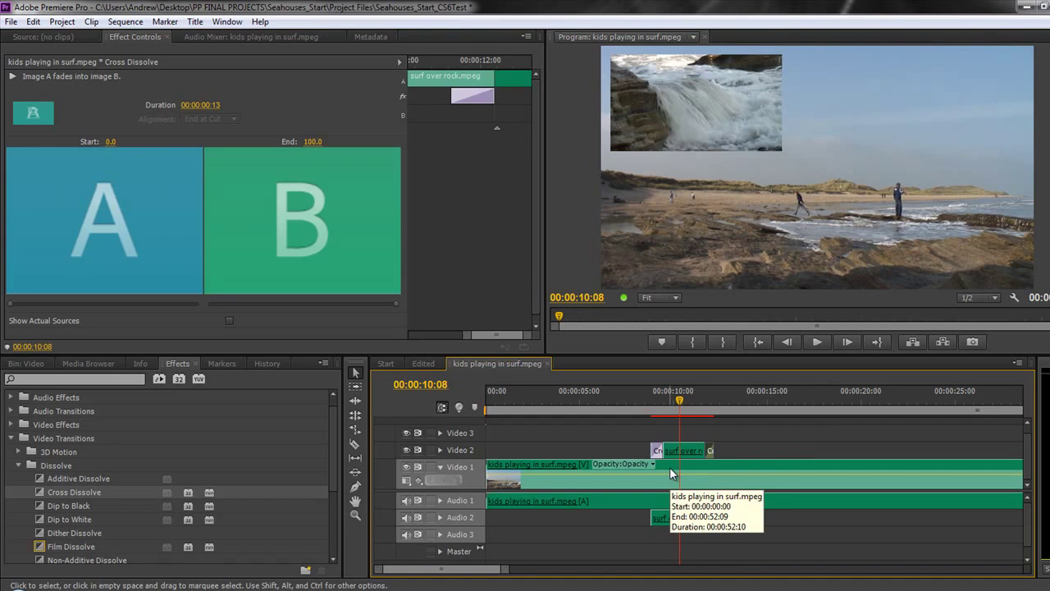
pyautogui.moveTo(679, 402)
pyautogui.mouseDown()
pyautogui.moveTo(658, 407)
pyautogui.moveTo(677, 405)
pyautogui.mouseUp()
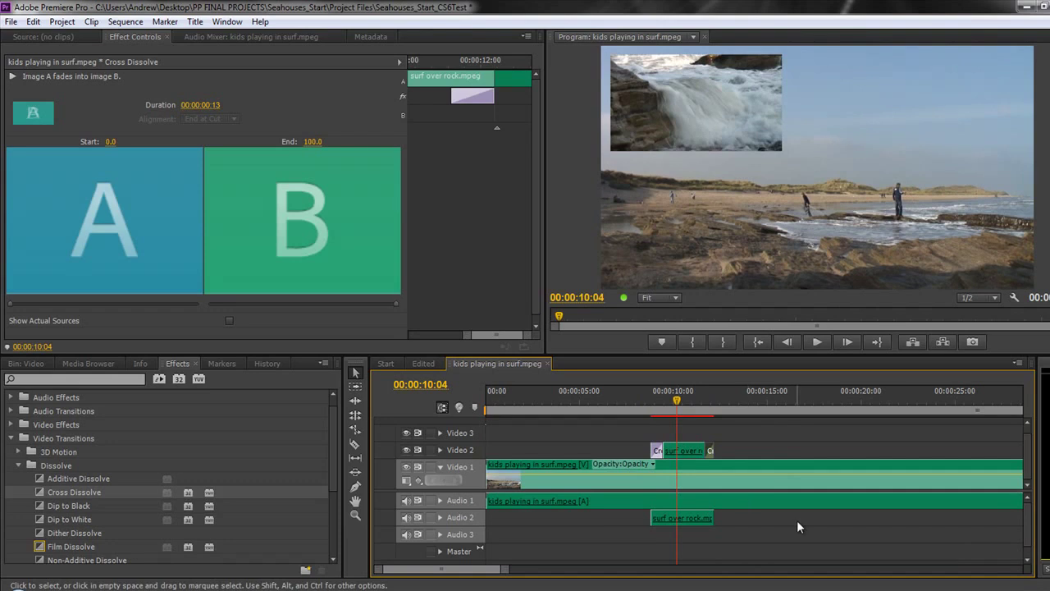
# Reselect the surf clip on Video 2 to show its Motion settings and scrub into the fade-in
pyautogui.click(686, 451)
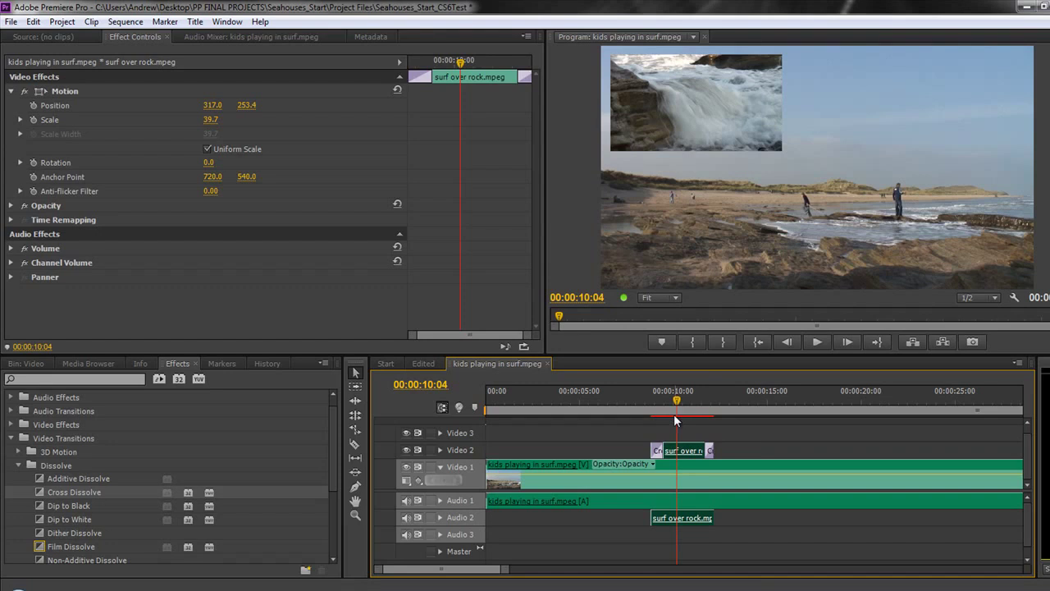
pyautogui.moveTo(674, 402); pyautogui.dragTo(653, 397)
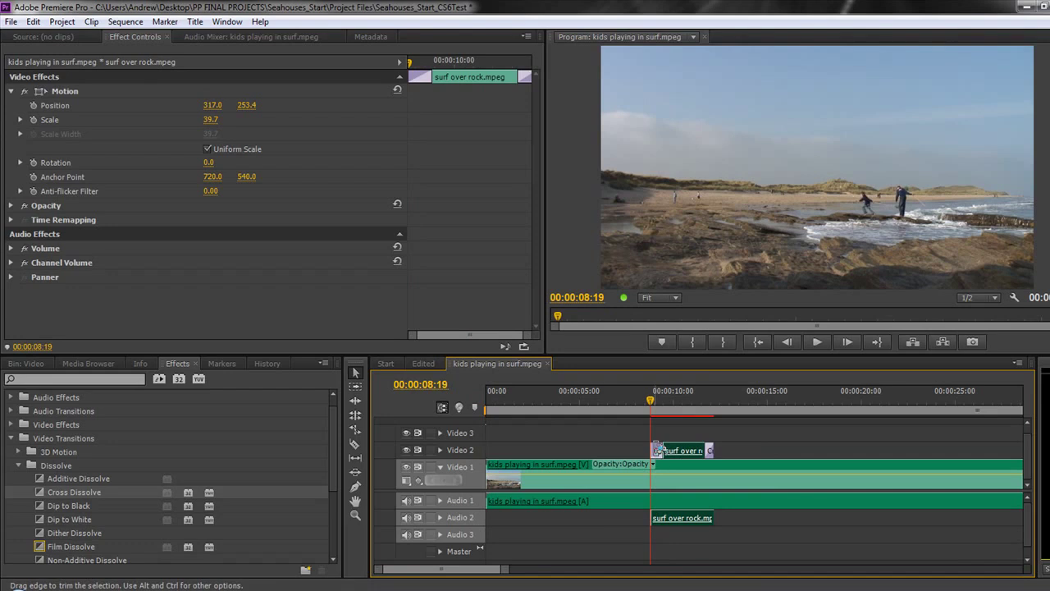
# Delete the Cross Dissolves from the surf clip and park the playhead near 08:21
pyautogui.click(660, 451)
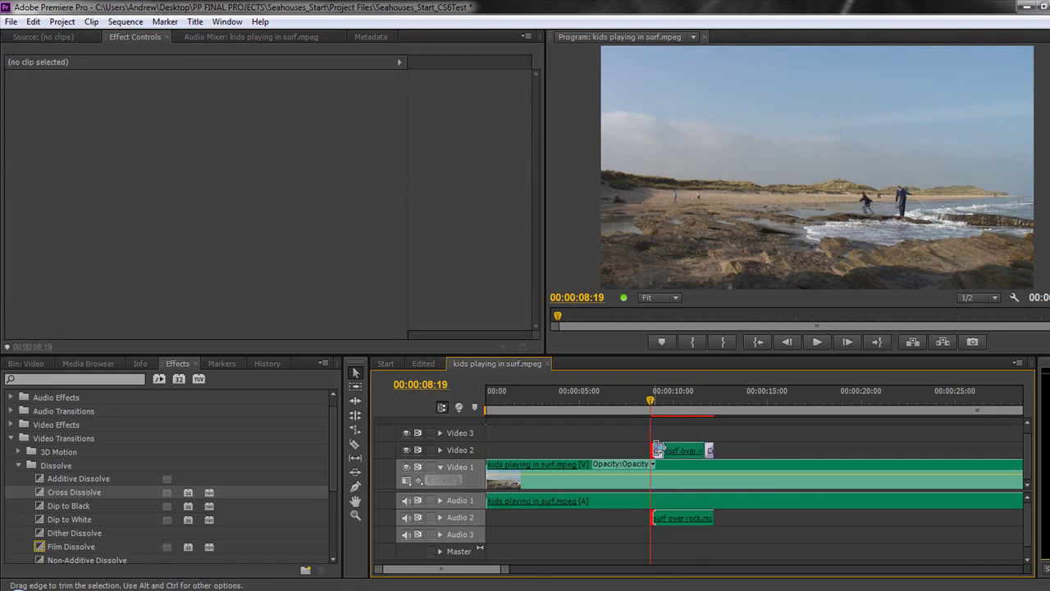
pyautogui.press('Delete')
pyautogui.click(705, 449)
pyautogui.click(707, 492)
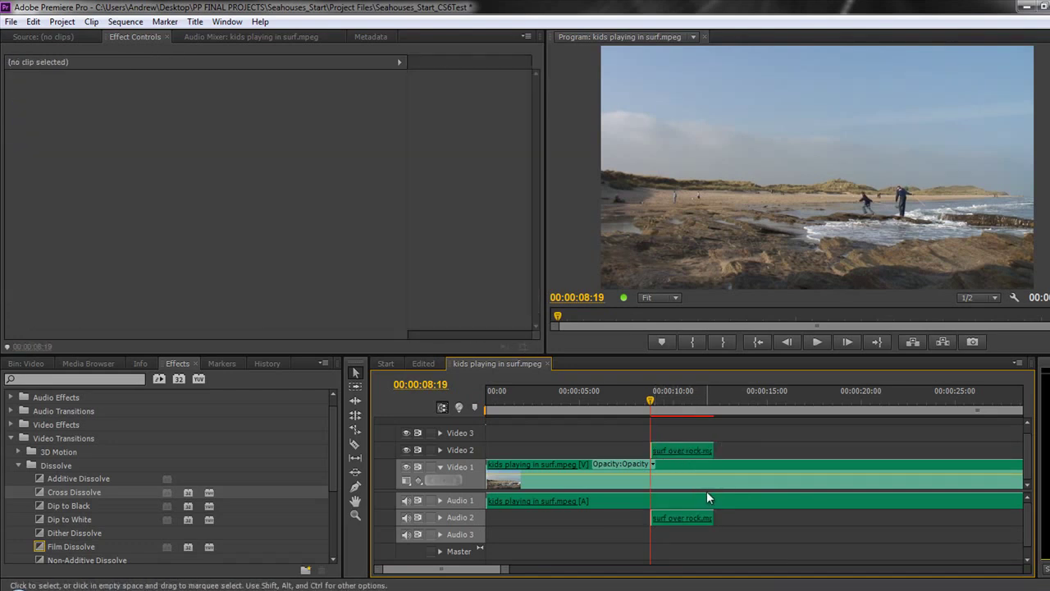
pyautogui.click(652, 403)
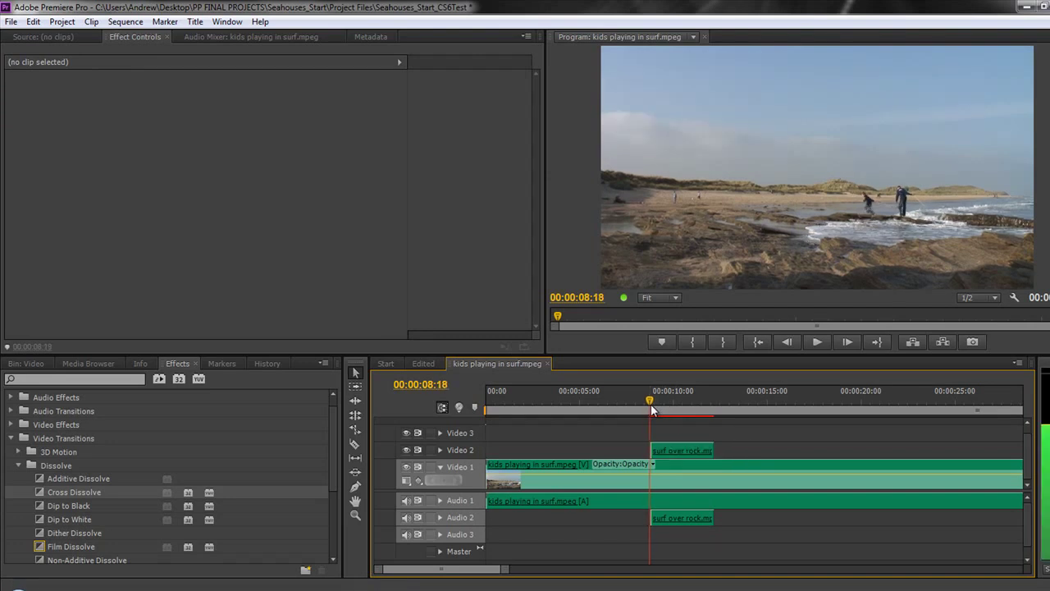
pyautogui.click(653, 406)
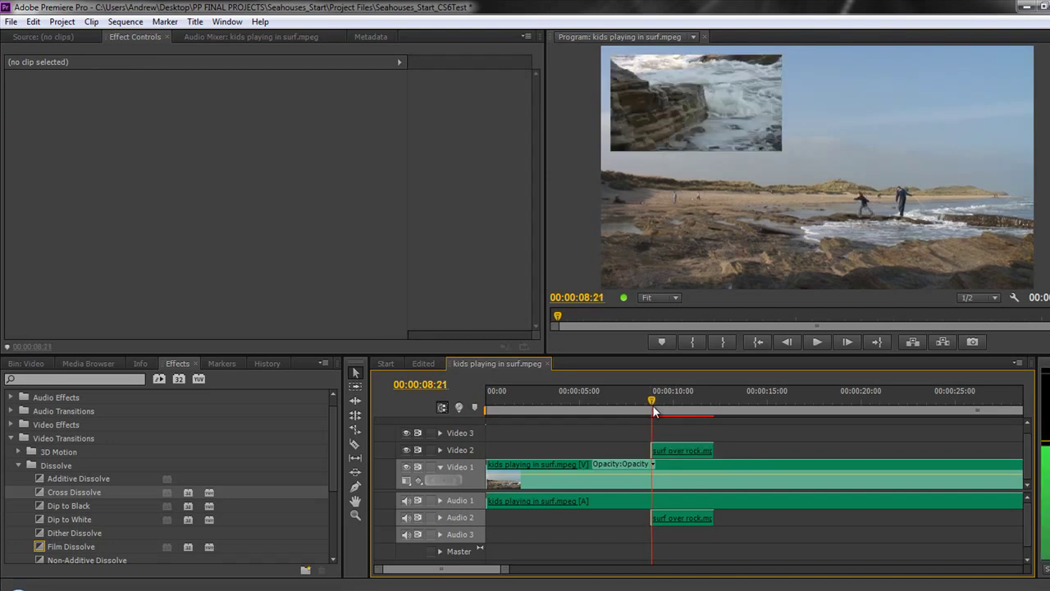
# Select the surf clip on Video 2 to show its Position 317.0, 253.4 and Scale 39.7
pyautogui.click(668, 450)
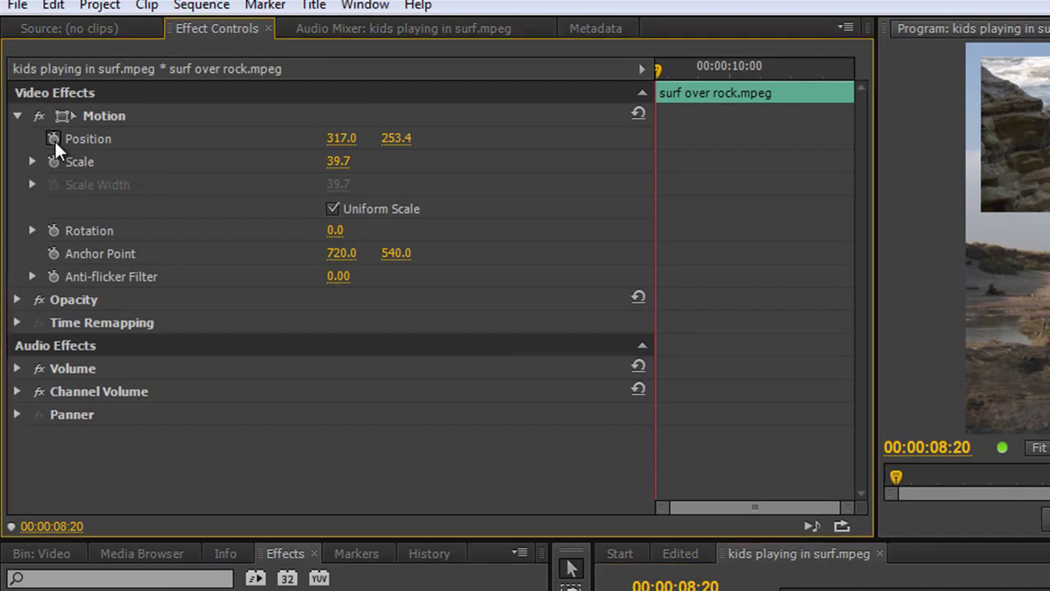
# Enable Position keyframing at 317.0, 253.4 on the clip's first frame, 00:00:08:20
pyautogui.click(54, 140)
pyautogui.click(641, 70)
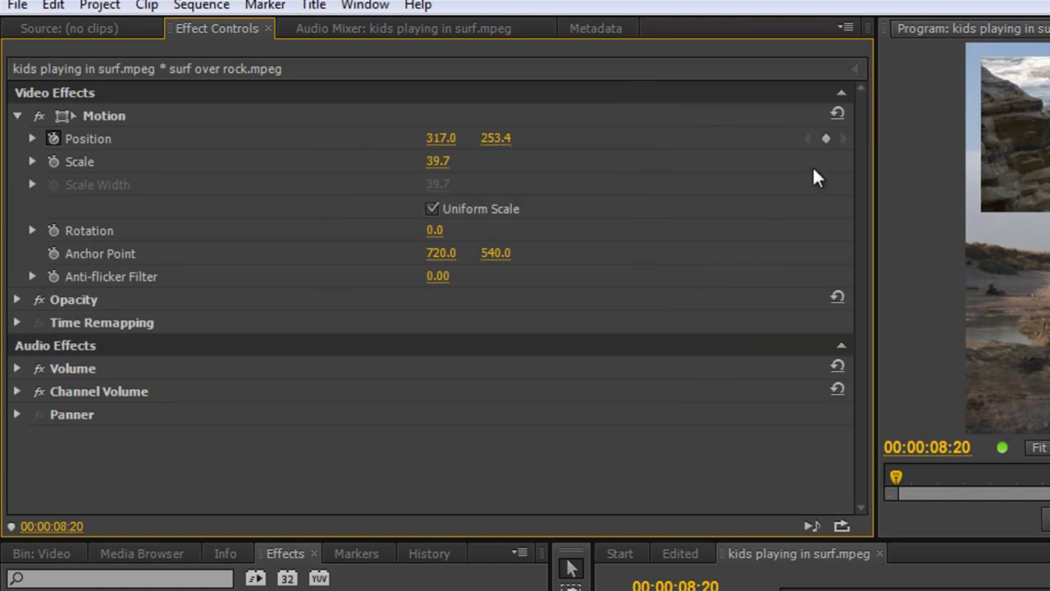
pyautogui.click(854, 69)
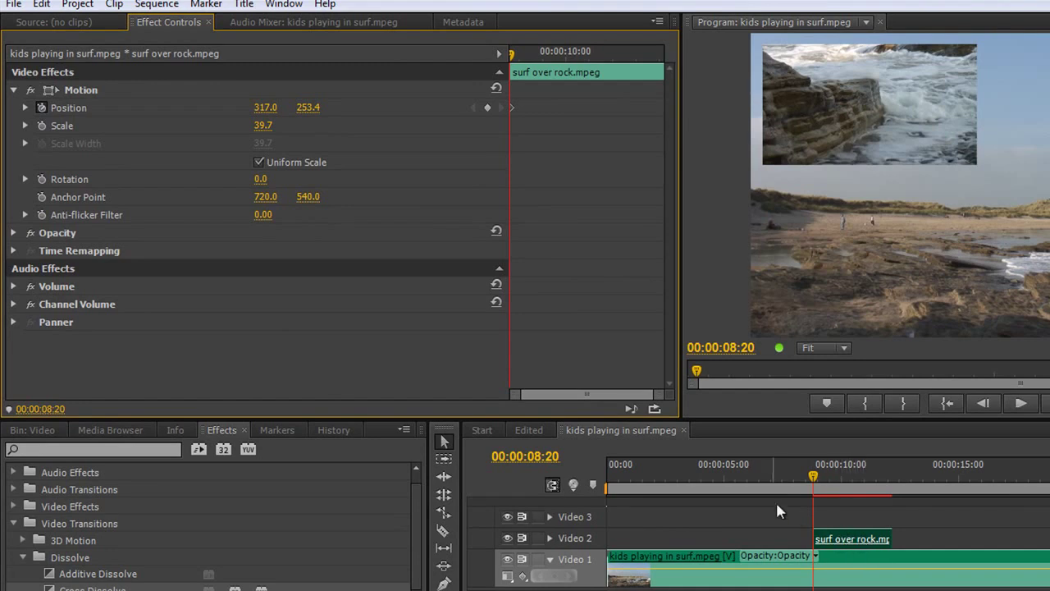
# Move the playhead to the last frame of the surf over rock clip
pyautogui.click(514, 56)
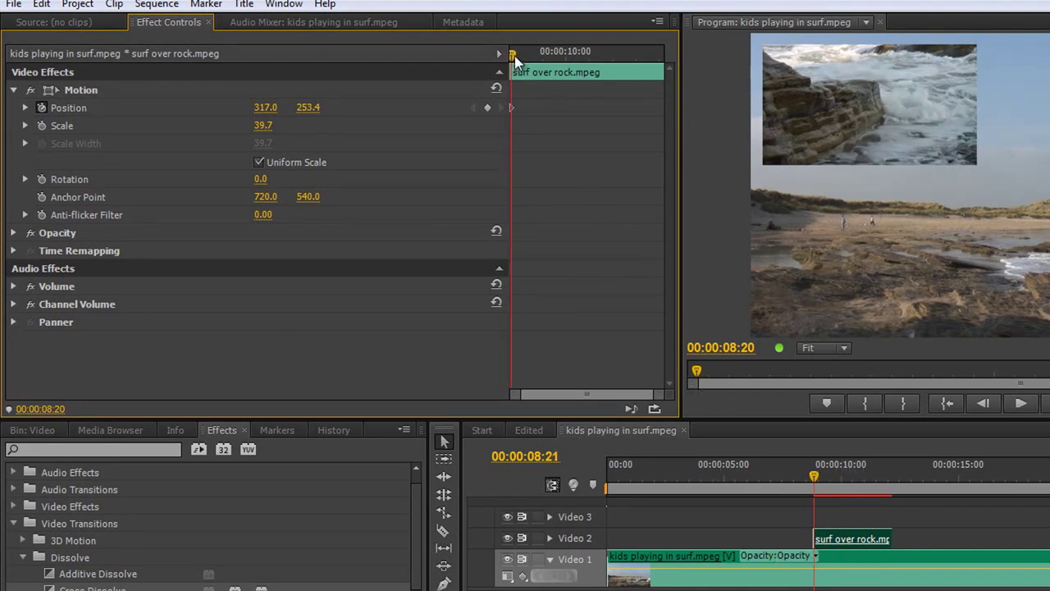
pyautogui.moveTo(516, 61); pyautogui.dragTo(666, 97)
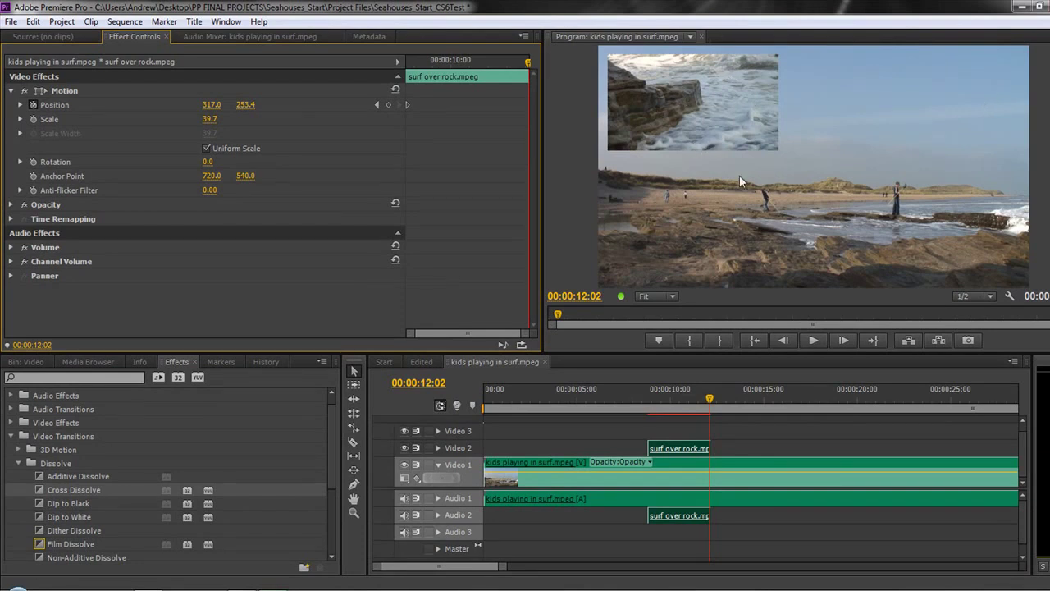
pyautogui.click(703, 112)
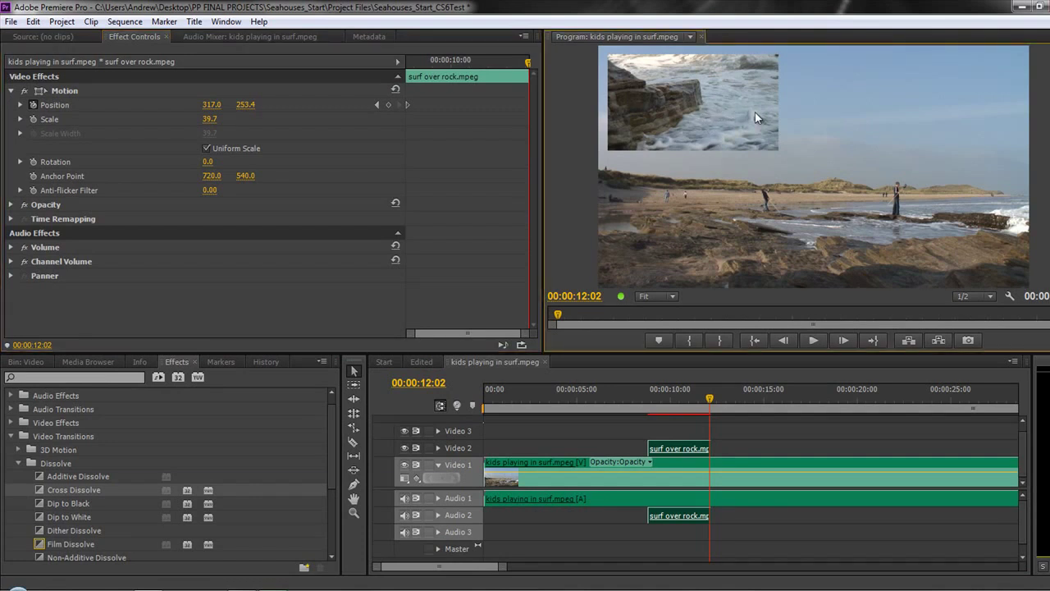
# Try dragging the inset toward the top-right, then undo to restore its original position
pyautogui.click(63, 90)
pyautogui.moveTo(722, 114); pyautogui.dragTo(875, 148)
pyautogui.moveTo(932, 130); pyautogui.dragTo(824, 128)
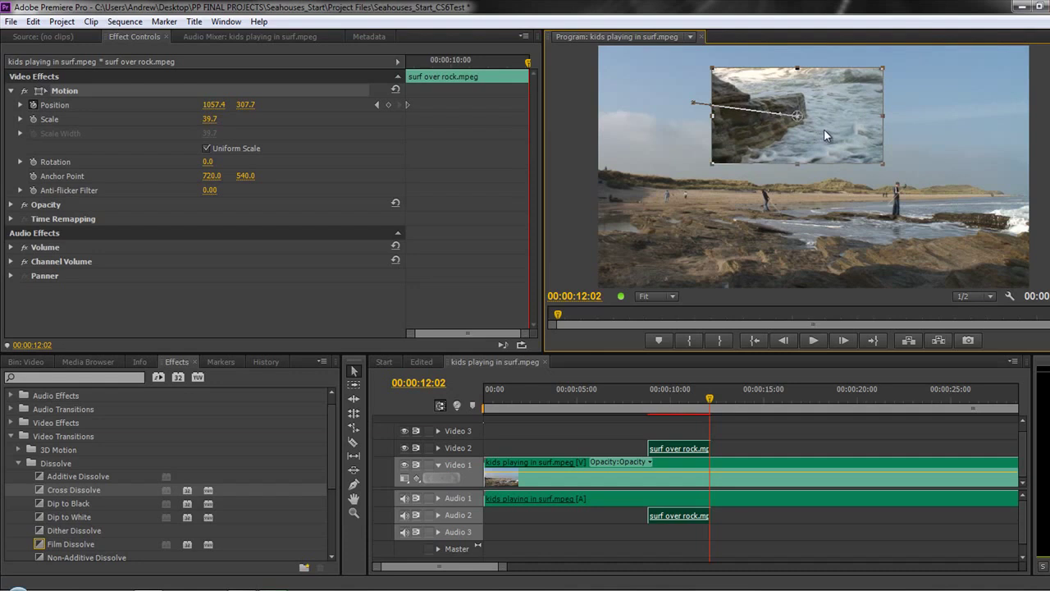
pyautogui.moveTo(885, 116); pyautogui.dragTo(868, 143)
pyautogui.hotkey('ctrl', 'z')
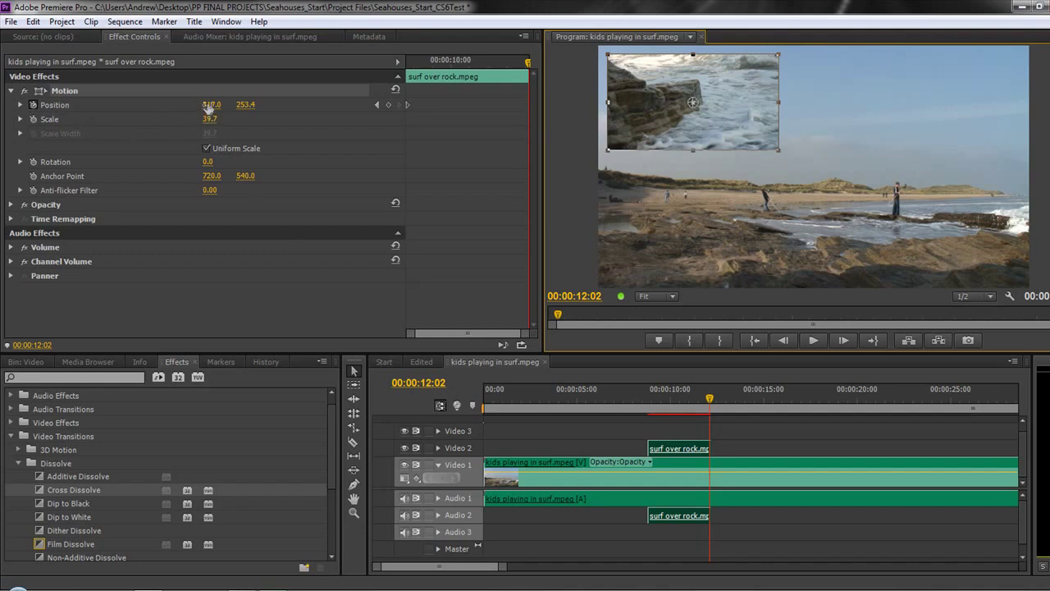
# Raise the inset's end Position X so it slides right, save, and preview playback
pyautogui.moveTo(211, 105); pyautogui.dragTo(749, 191)
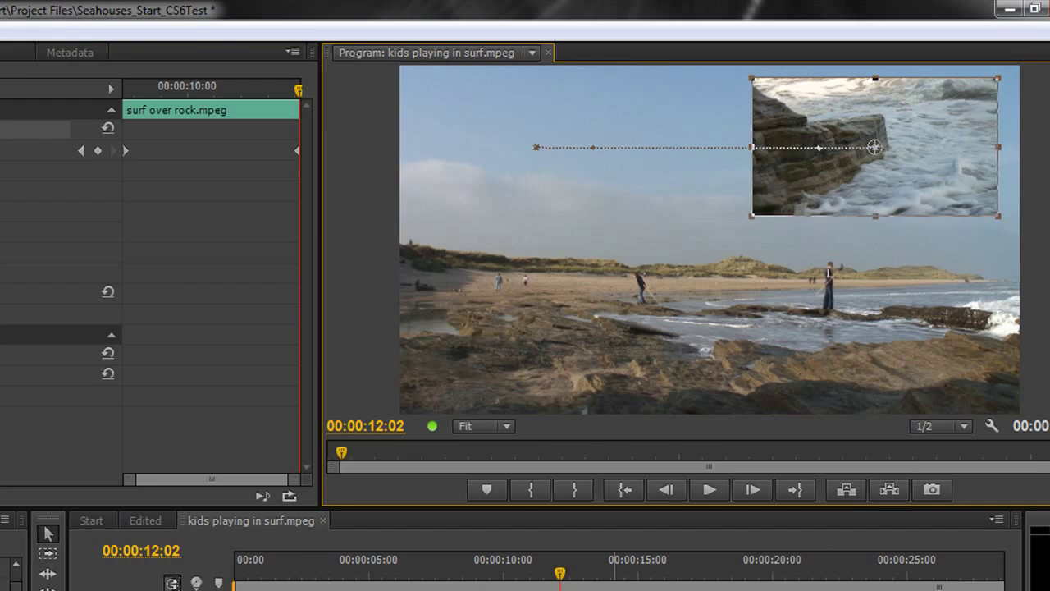
pyautogui.hotkey('ctrl', 's')
pyautogui.moveTo(561, 571); pyautogui.dragTo(457, 571)
pyautogui.press('space')
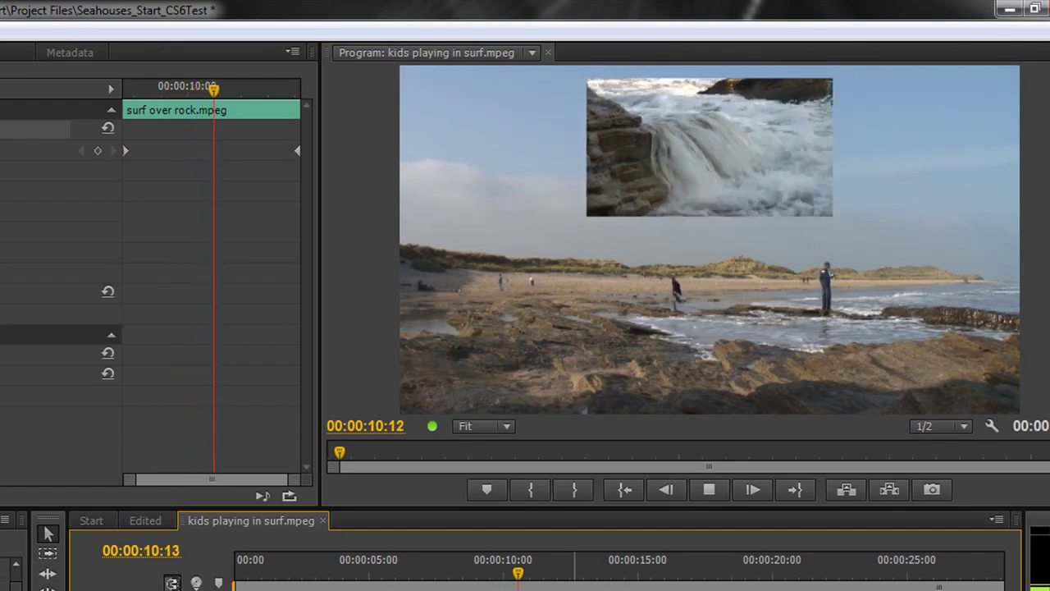
pyautogui.press('space')
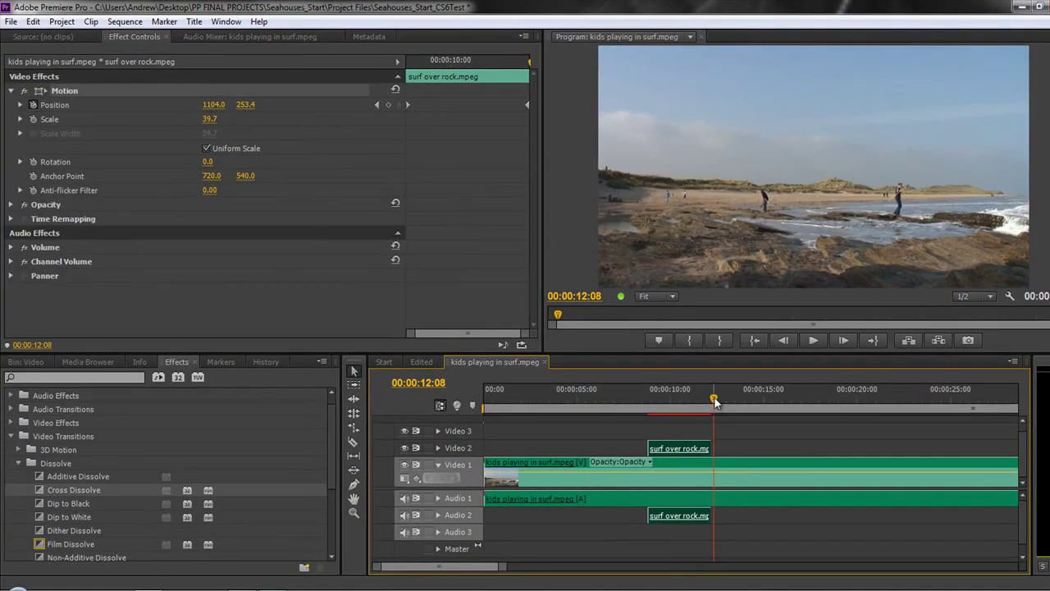
# Put Cross Dissolve transitions on both the start and end of the Video 2 inset clip
pyautogui.moveTo(565, 574); pyautogui.dragTo(514, 590)
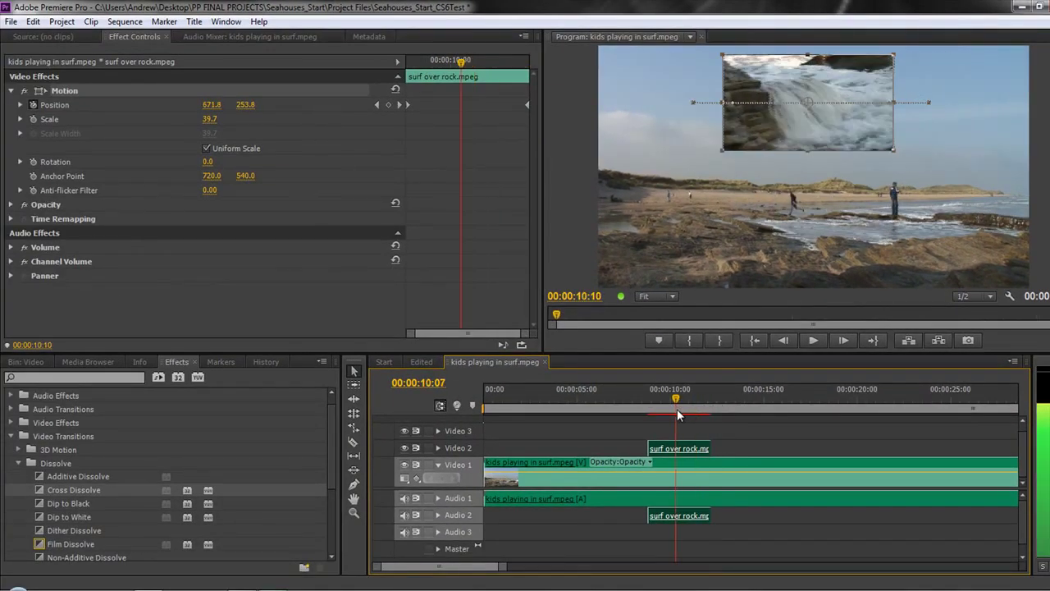
pyautogui.moveTo(71, 491); pyautogui.dragTo(657, 447)
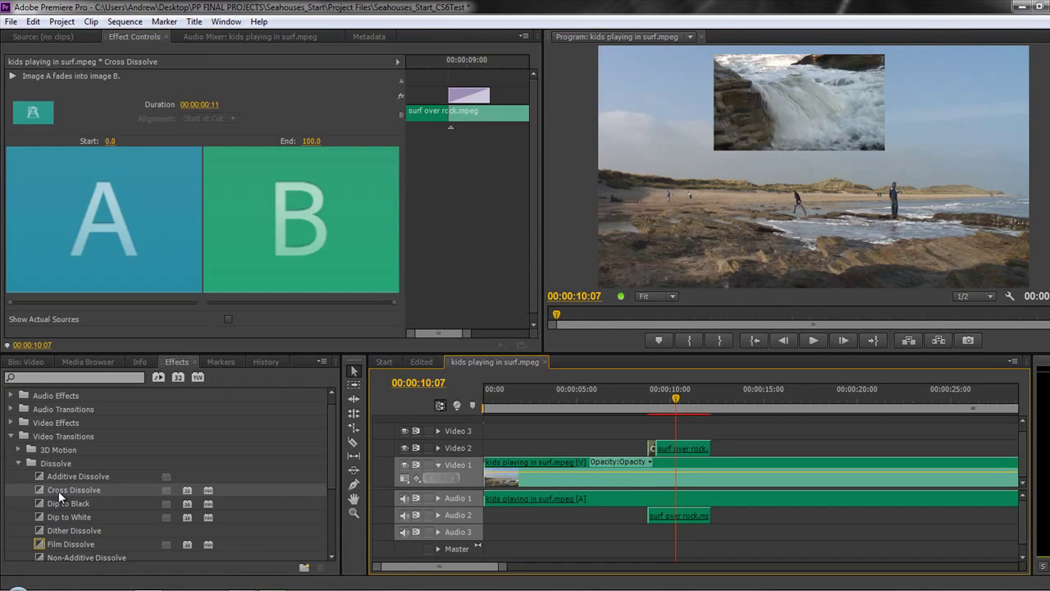
pyautogui.moveTo(59, 491); pyautogui.dragTo(705, 448)
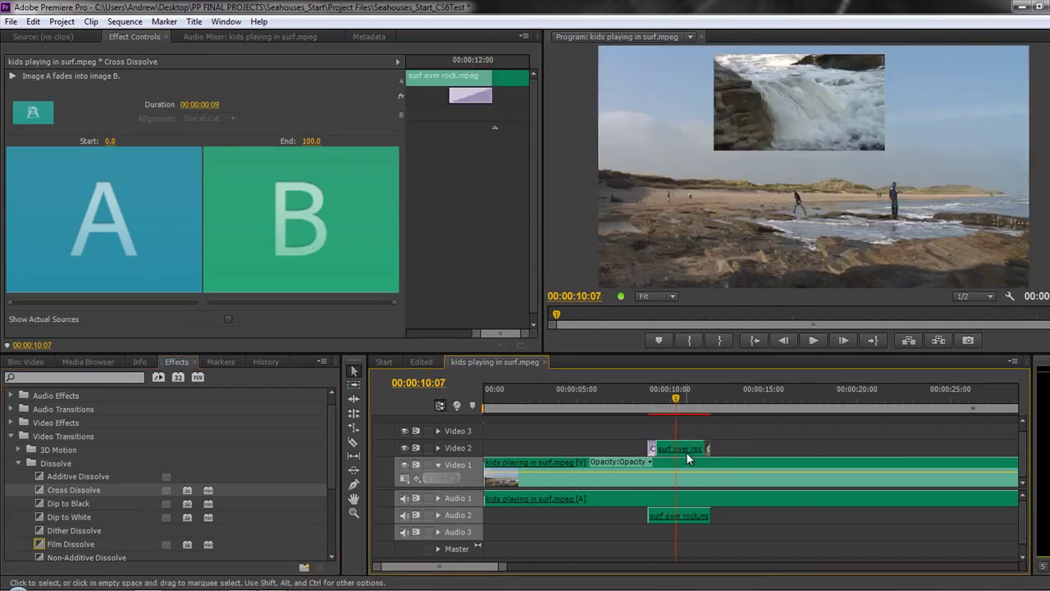
pyautogui.click(686, 446)
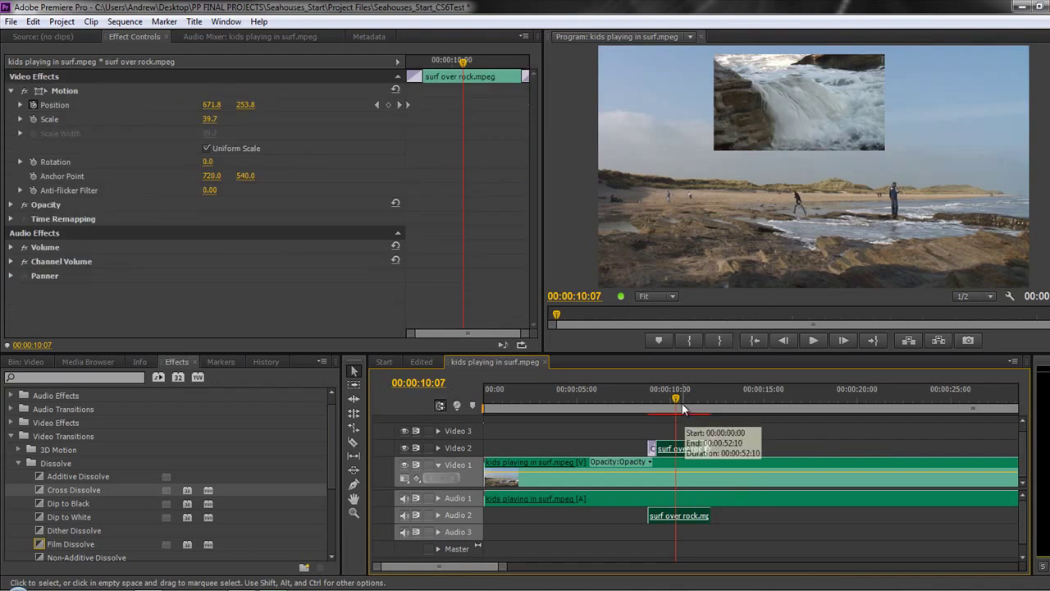
pyautogui.click(648, 404)
pyautogui.press('space')
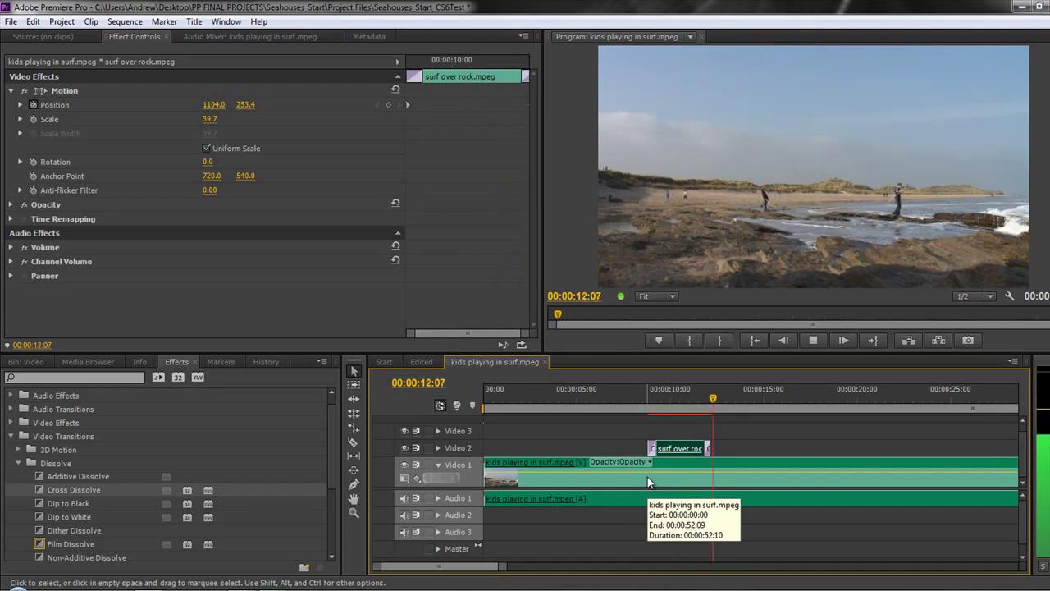
pyautogui.press('space')
pyautogui.moveTo(718, 402); pyautogui.dragTo(683, 405)
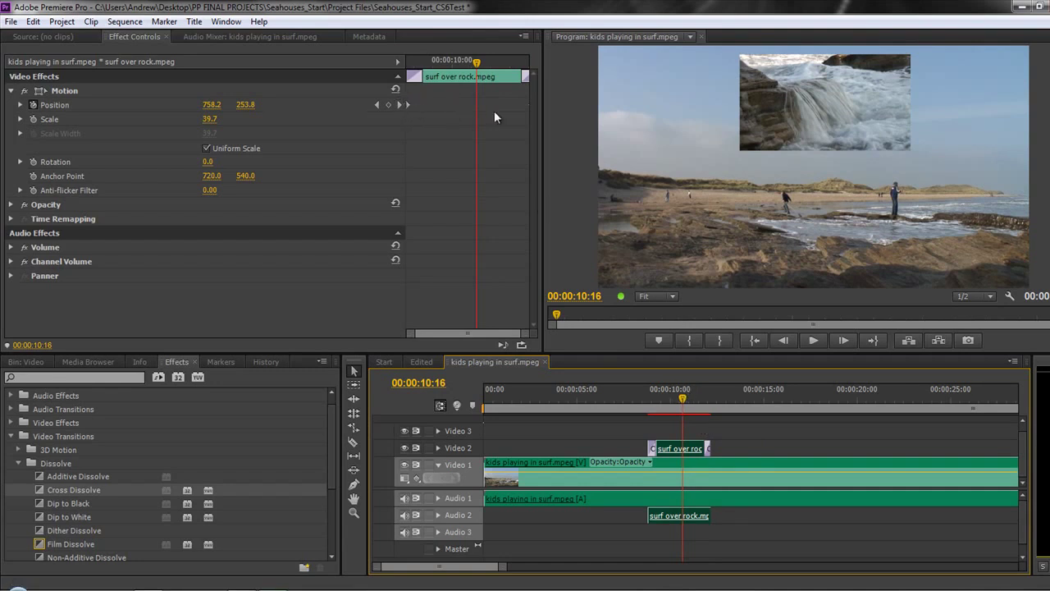
pyautogui.click(502, 334)
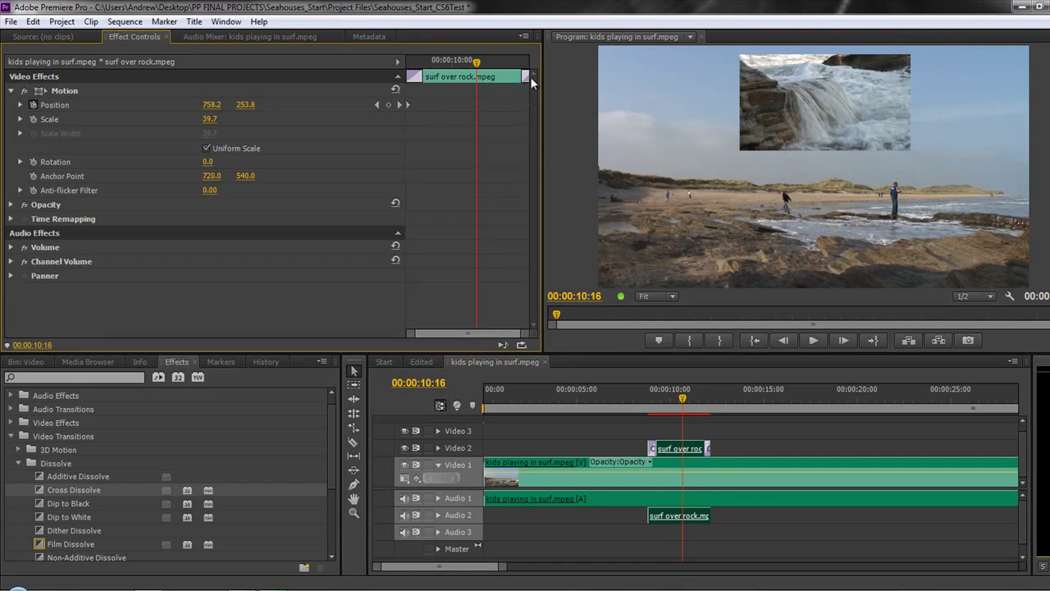
pyautogui.moveTo(479, 63); pyautogui.dragTo(508, 63)
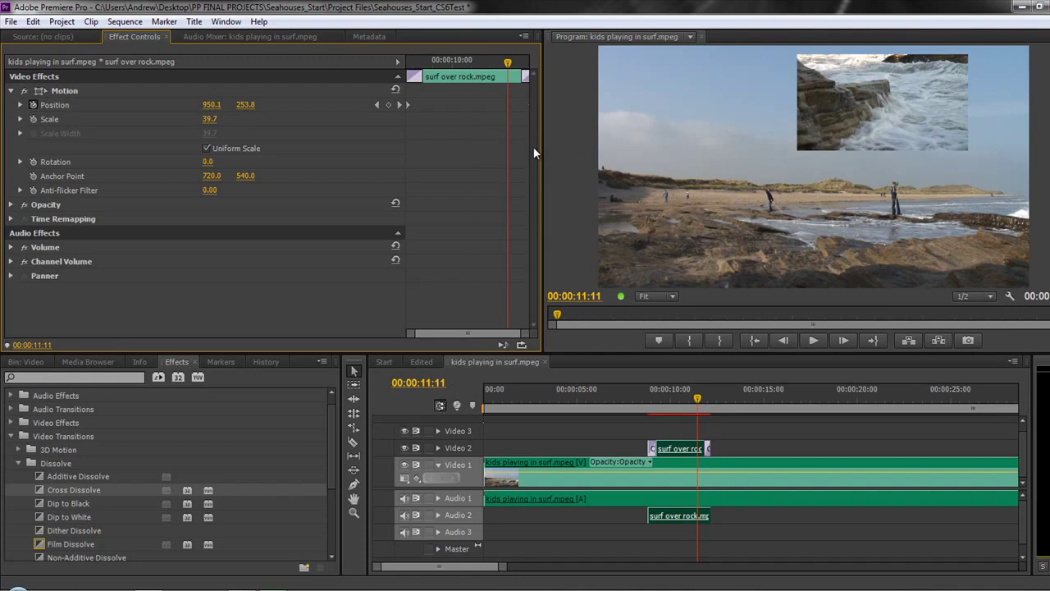
# Pull the Bezier handles at both path keyframes downward to curve the inset's motion path
pyautogui.click(66, 90)
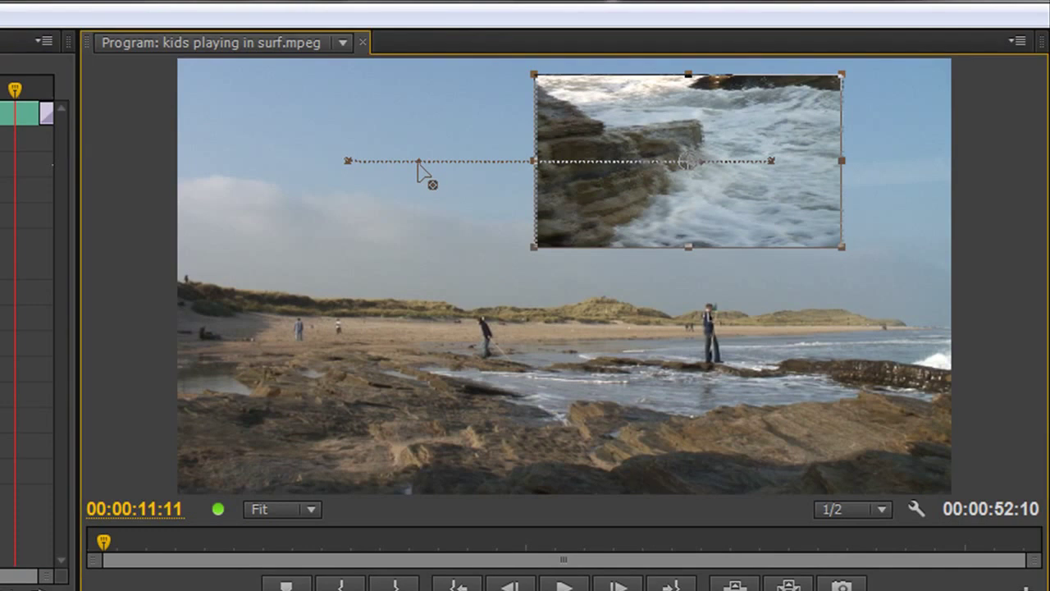
pyautogui.moveTo(418, 163); pyautogui.dragTo(426, 239)
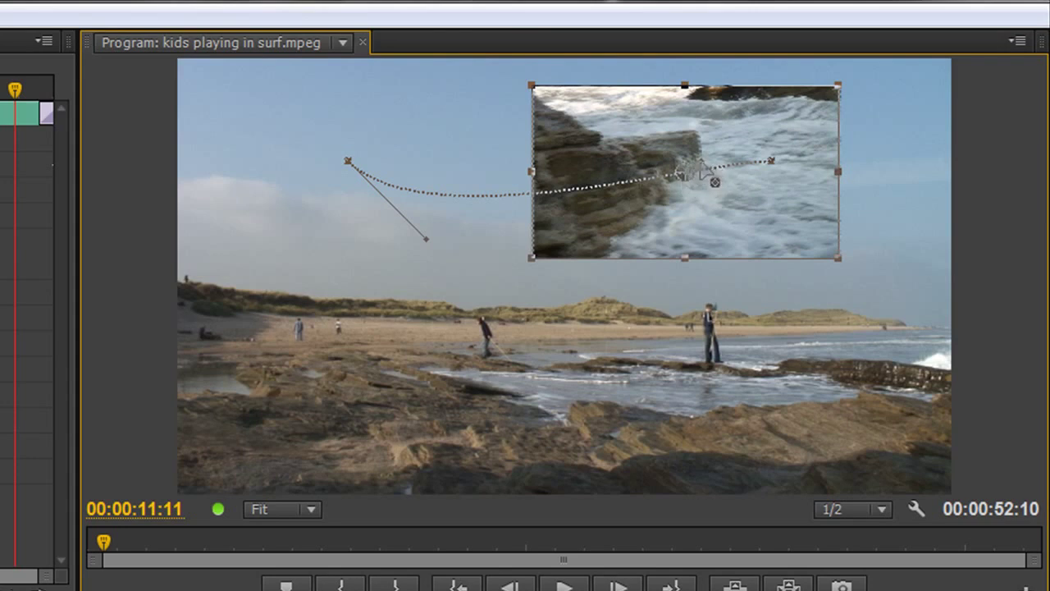
pyautogui.moveTo(711, 176); pyautogui.dragTo(729, 238)
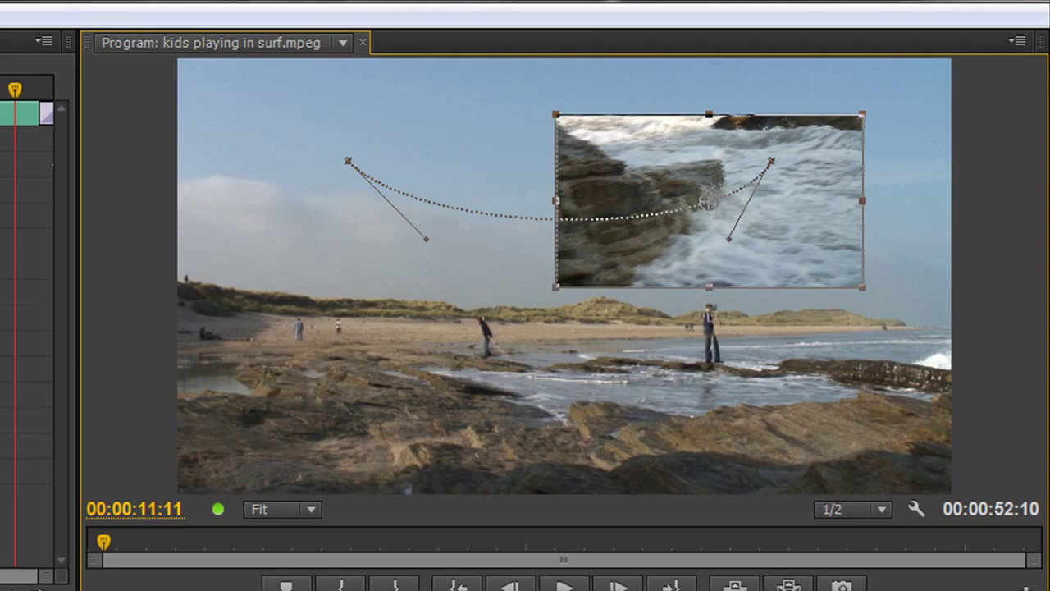
# Play back the sequence to preview the inset arcing across the frame
pyautogui.press('j')
pyautogui.press('j')
pyautogui.press('j')
pyautogui.press('l')
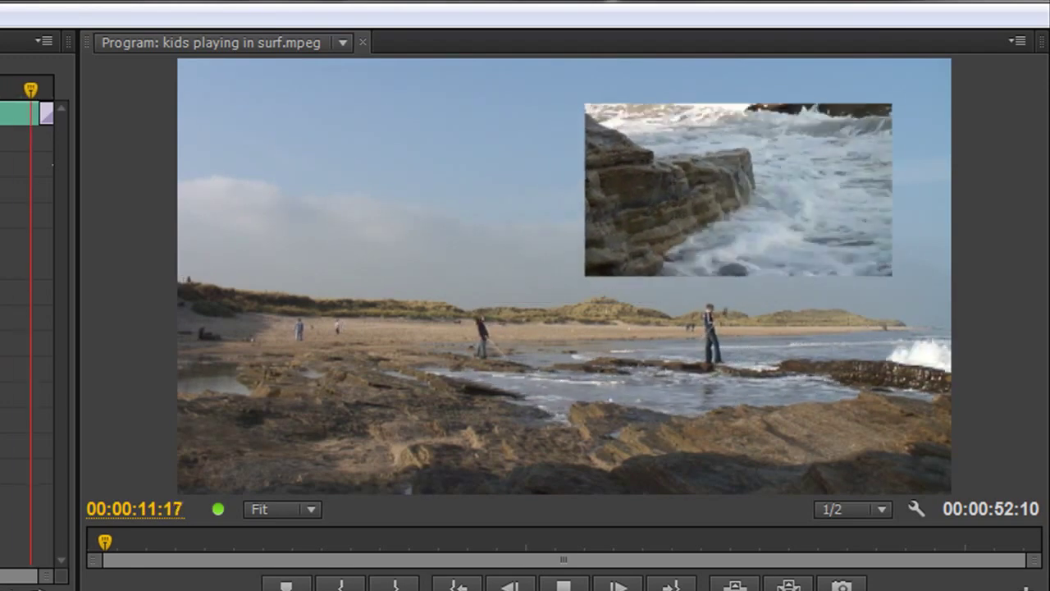
pyautogui.press('k')
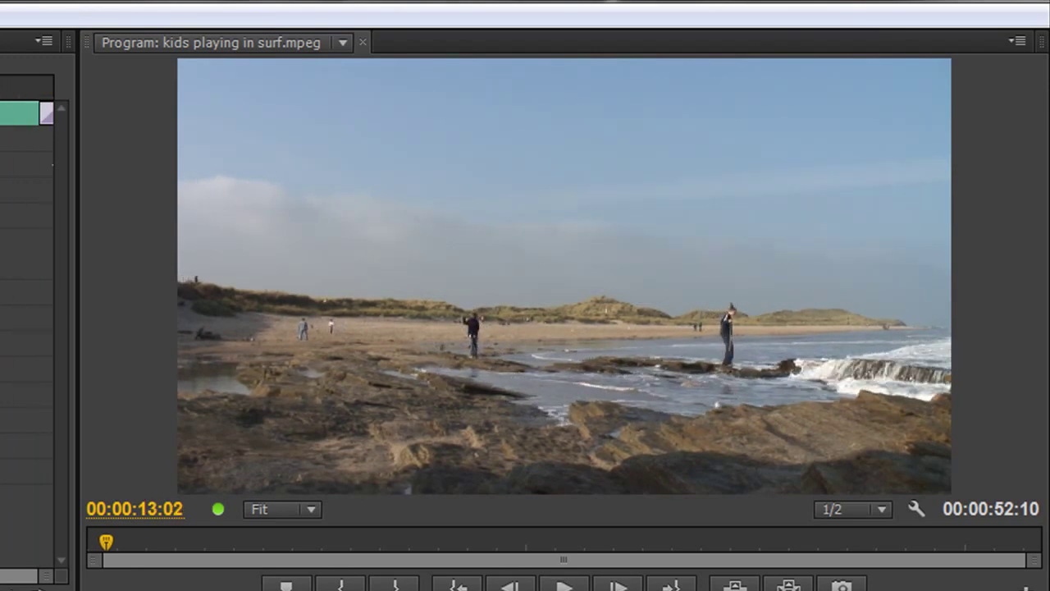